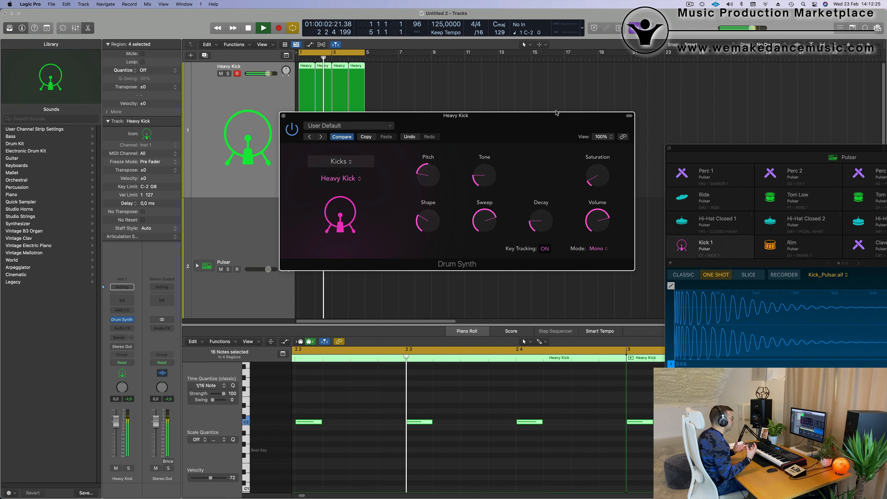
Step: Audition the Heavy Kick Drum Synth's Tone up to 65.2 % and bring it back down to a low setting
drag(541, 120, 542, 125)
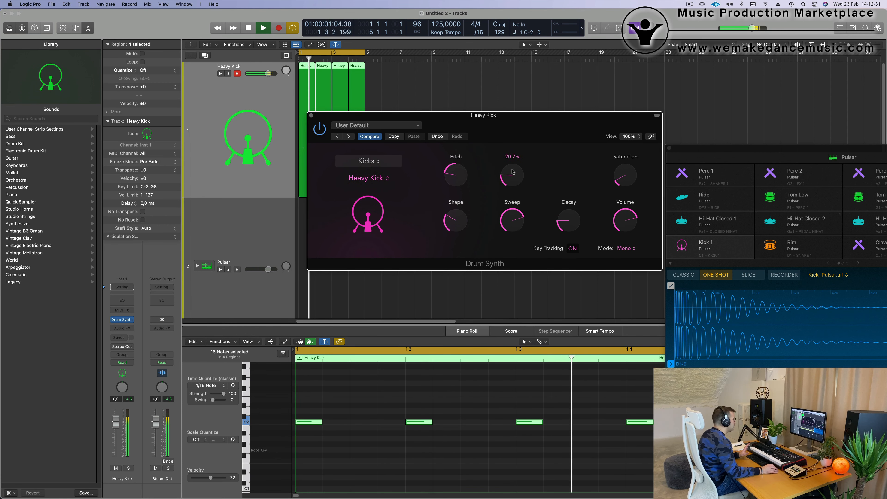
drag(516, 181, 526, 130)
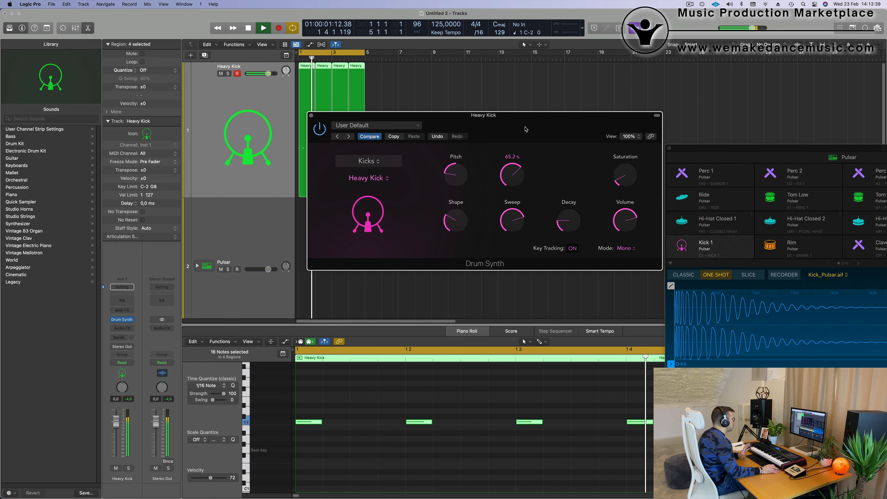
drag(525, 129, 526, 180)
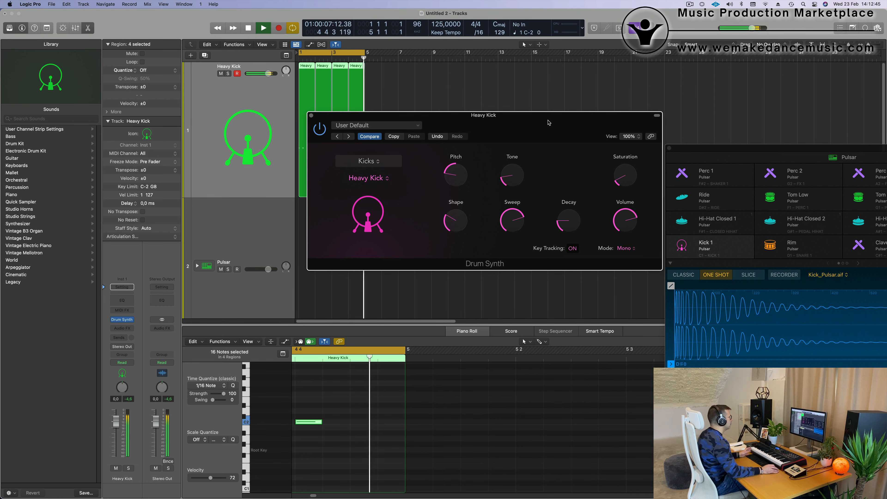
Step: Insert the Compressor from the Dynamics effects on the Heavy Kick track, after the Drum Synth
drag(549, 121, 835, 107)
click(218, 142)
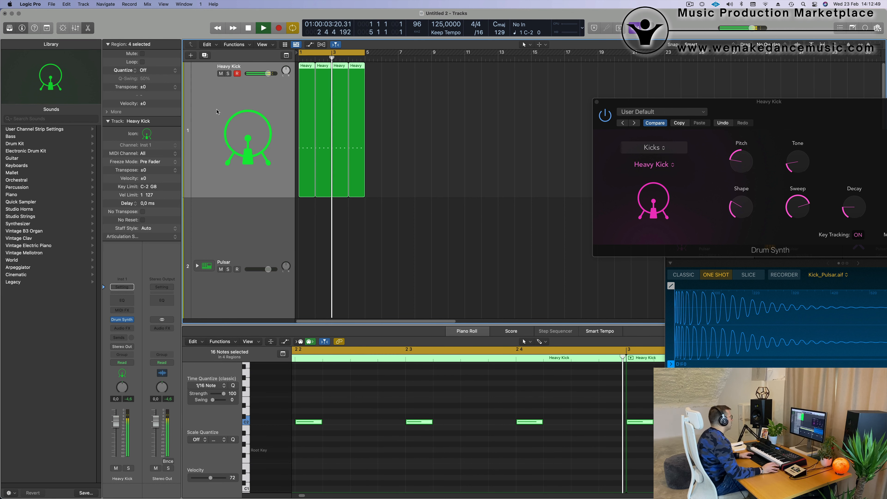
click(128, 330)
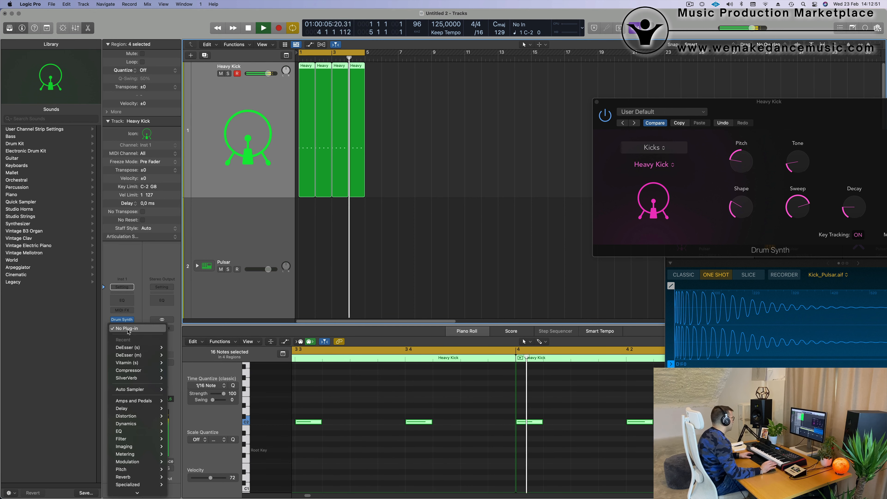
mouse_move(139, 423)
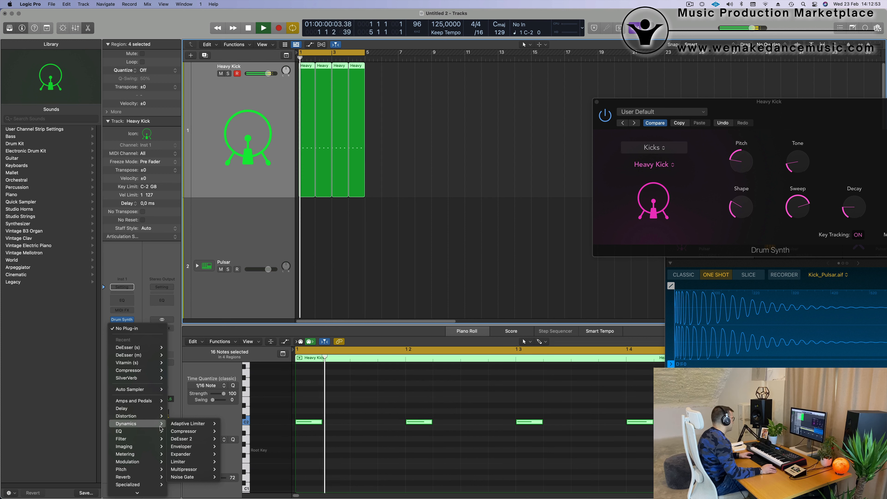
mouse_move(191, 431)
click(230, 431)
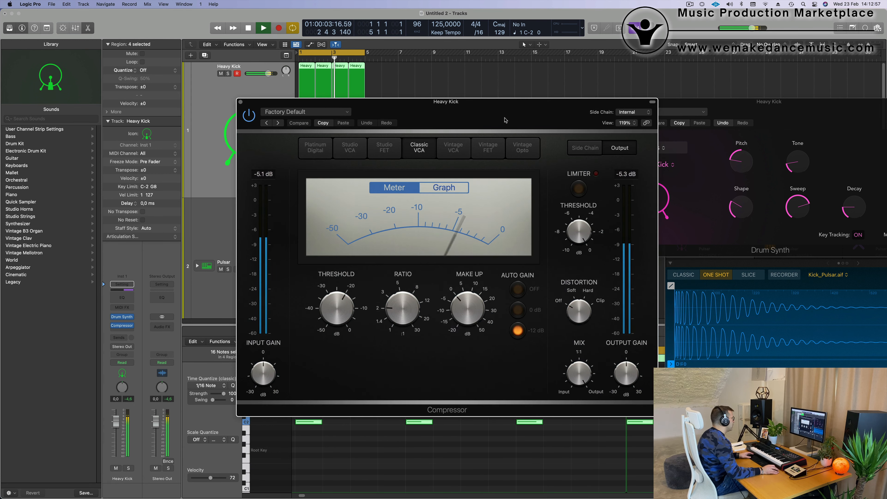
Step: Set the Heavy Kick Compressor's threshold to -14.0 dB and clear its window away from the tracks
drag(505, 120, 484, 121)
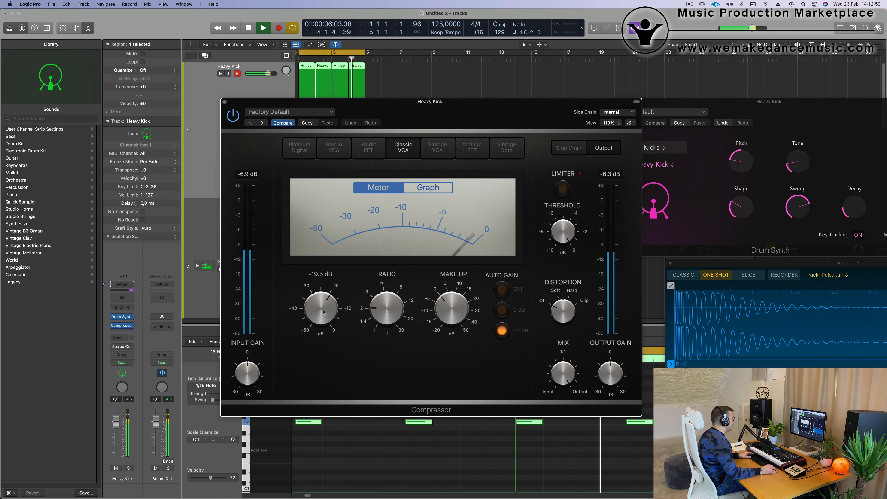
scroll(323, 312, up, 2)
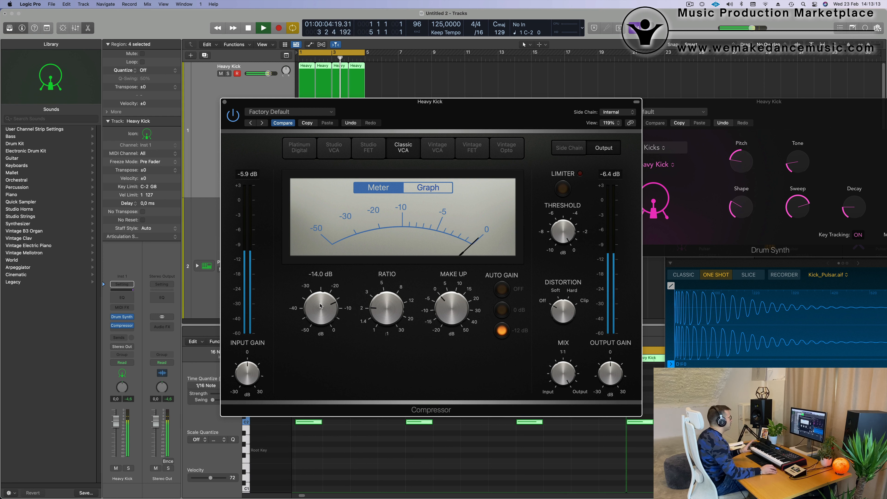
drag(447, 112, 484, 107)
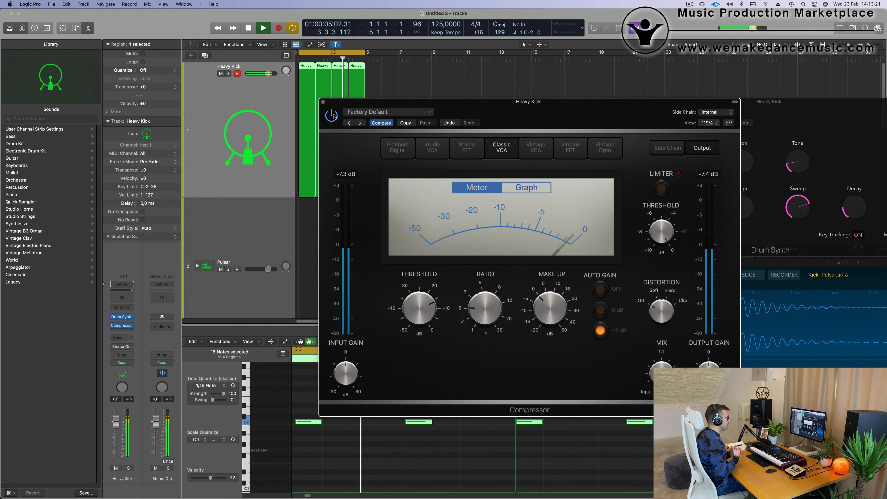
drag(334, 117, 380, 115)
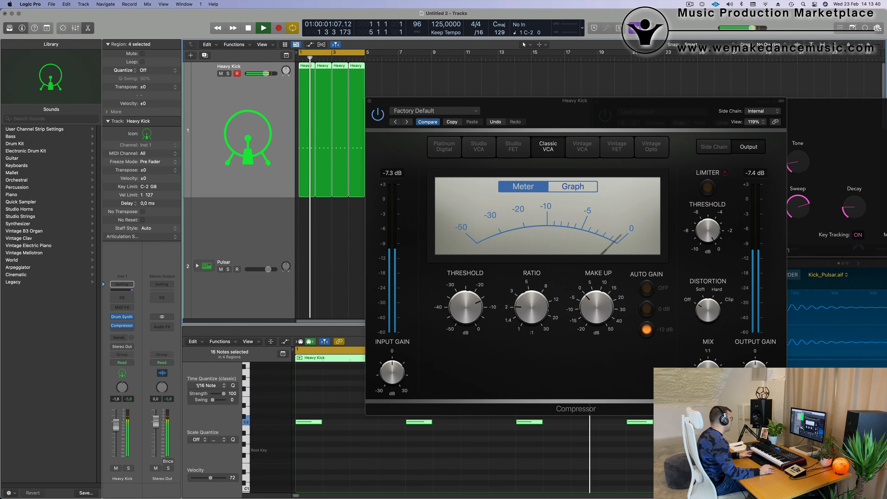
Step: Lower the Heavy Kick track's volume to -4.1 dB, resetting its peak level, and stop playback
drag(116, 425, 116, 427)
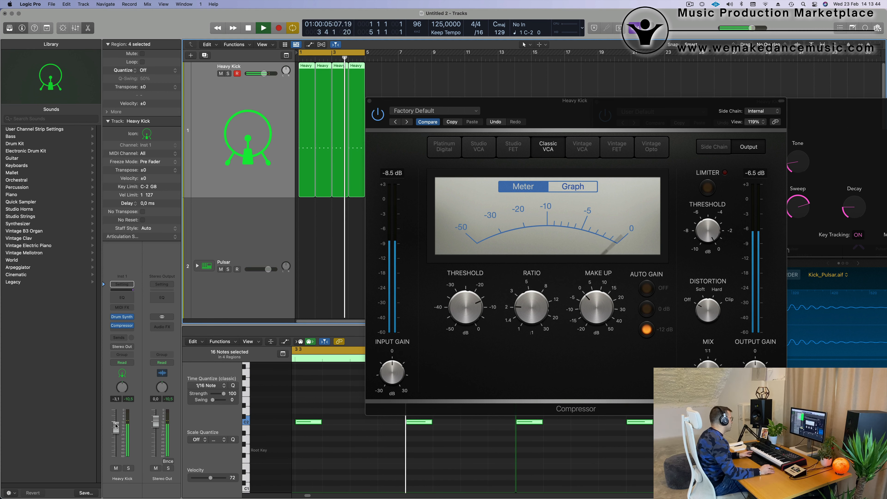
drag(116, 428, 116, 430)
click(128, 399)
click(128, 399)
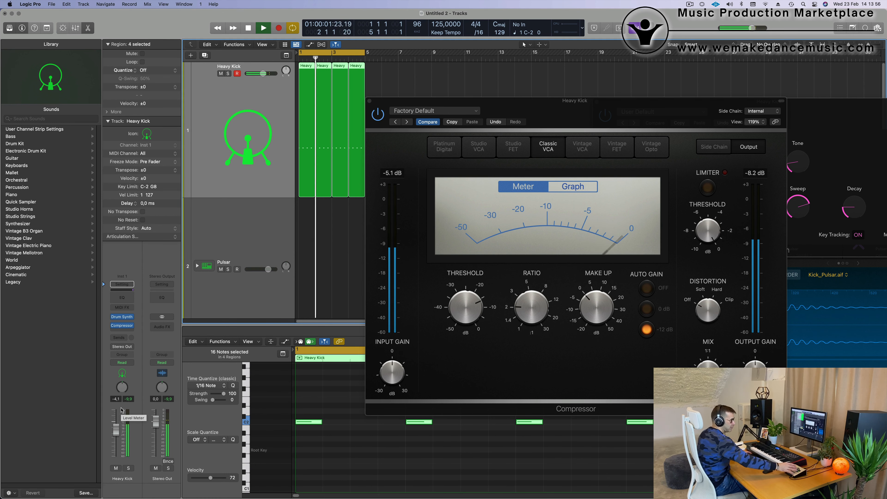
key(space)
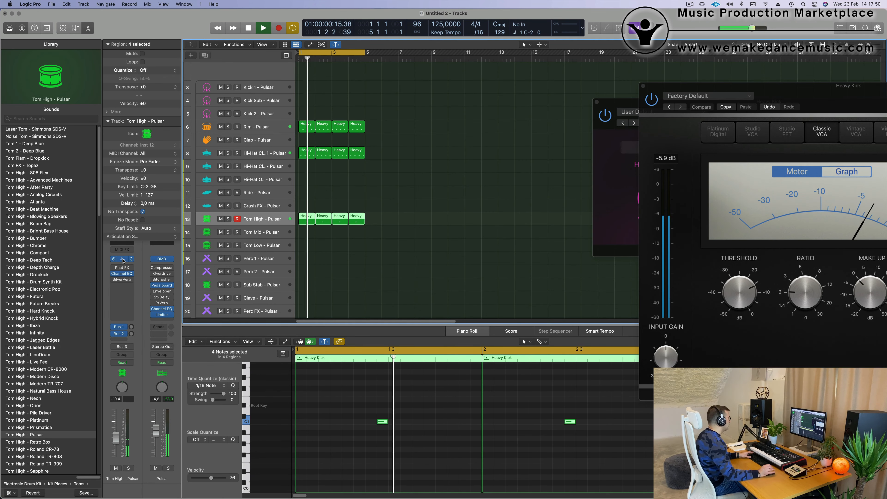
Step: Open the Tom High track's Quick Sampler and Phat FX, and load the Bright Dirt preset in Phat FX
click(123, 259)
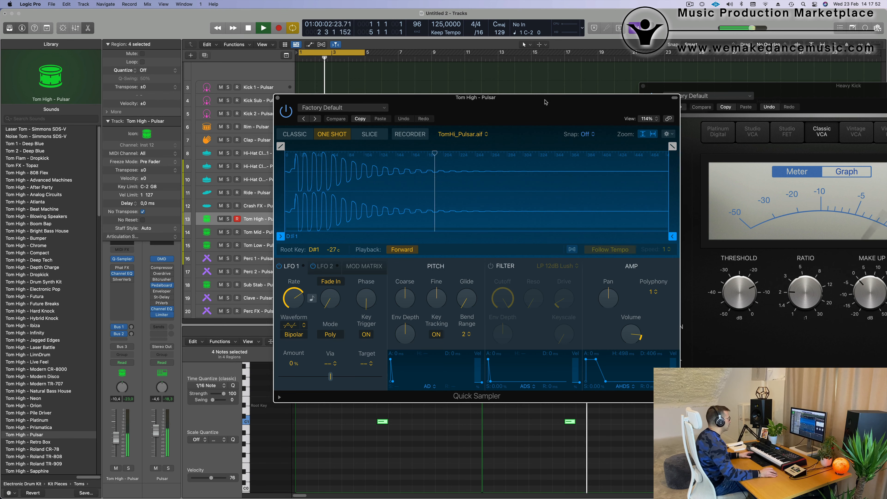
mouse_move(546, 102)
mouse_down()
mouse_move(503, 102)
mouse_move(536, 101)
mouse_up()
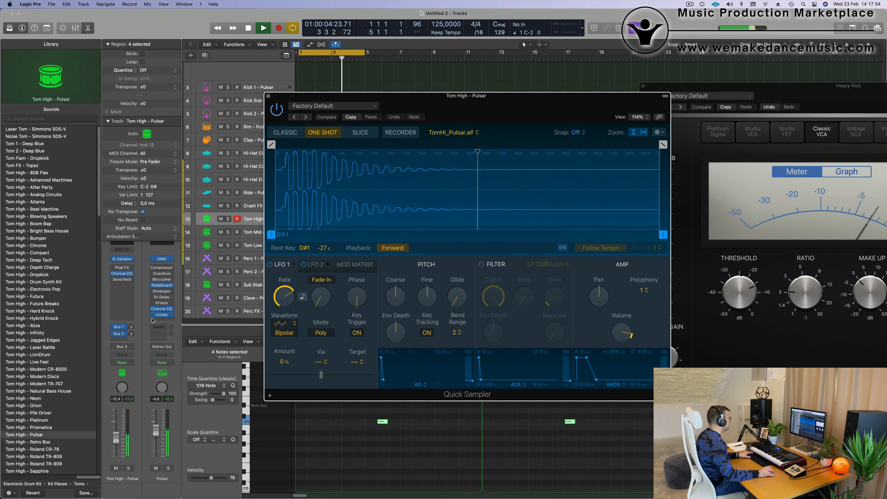
click(122, 268)
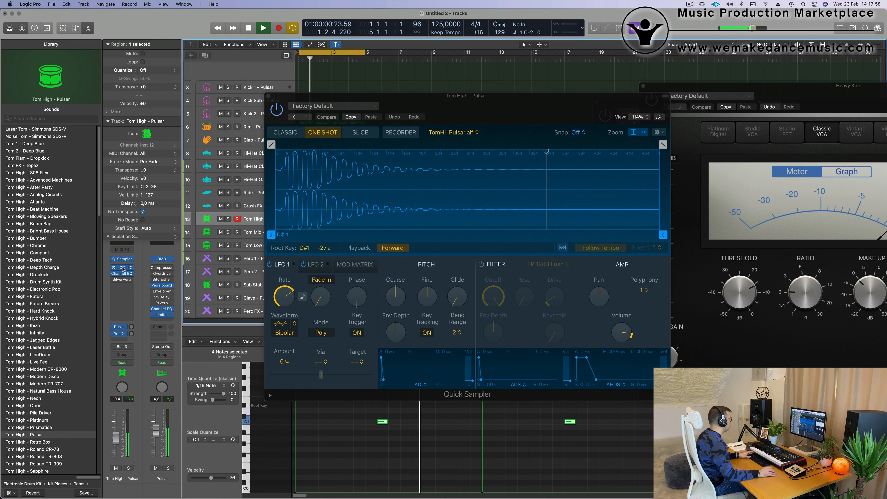
drag(466, 99, 517, 108)
click(298, 123)
click(298, 122)
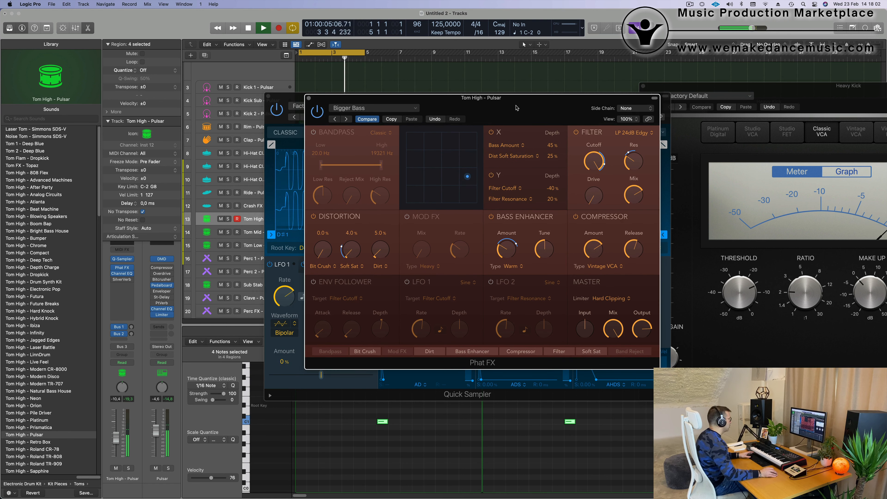
click(346, 121)
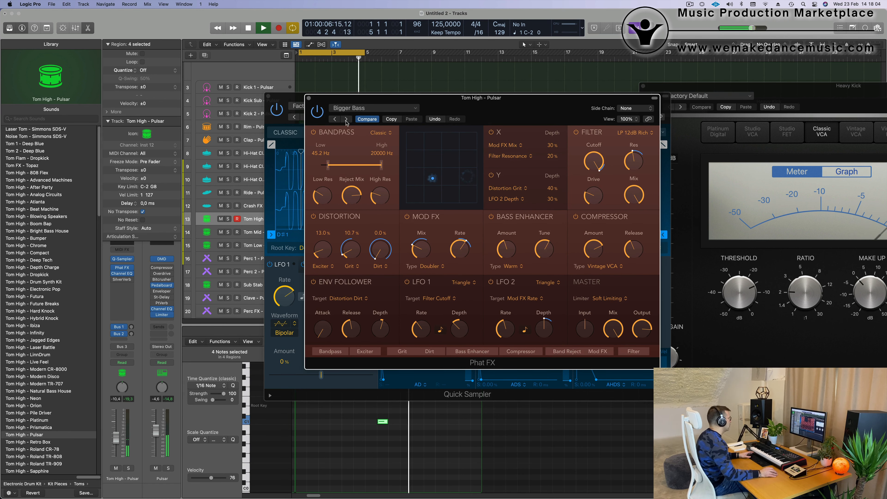
drag(529, 107, 557, 122)
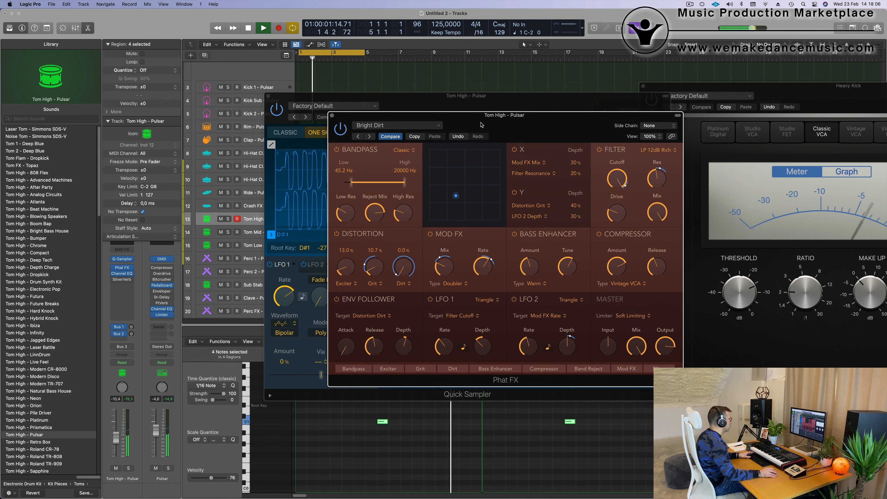
drag(486, 121, 494, 131)
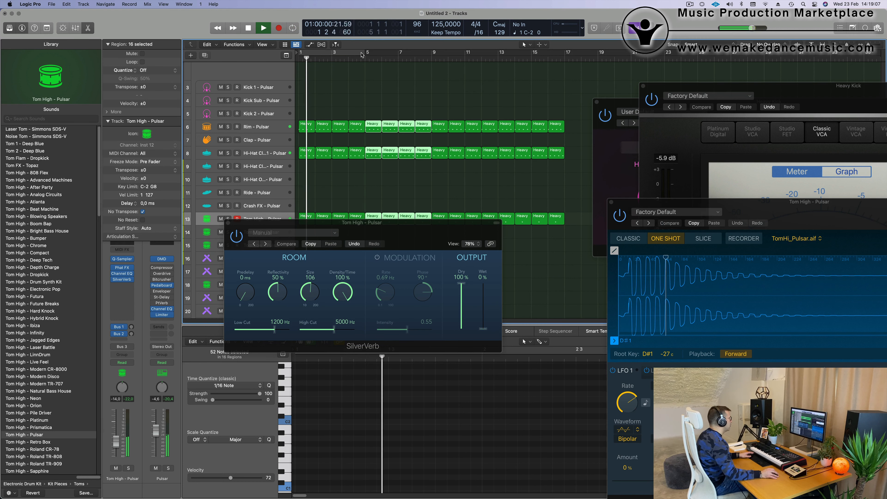
Step: Extend the cycle range to cover bars 1 to 17 and restart playback with the SilverVerb window moved clear
drag(365, 52, 565, 52)
drag(428, 229, 605, 213)
key(space)
key(space)
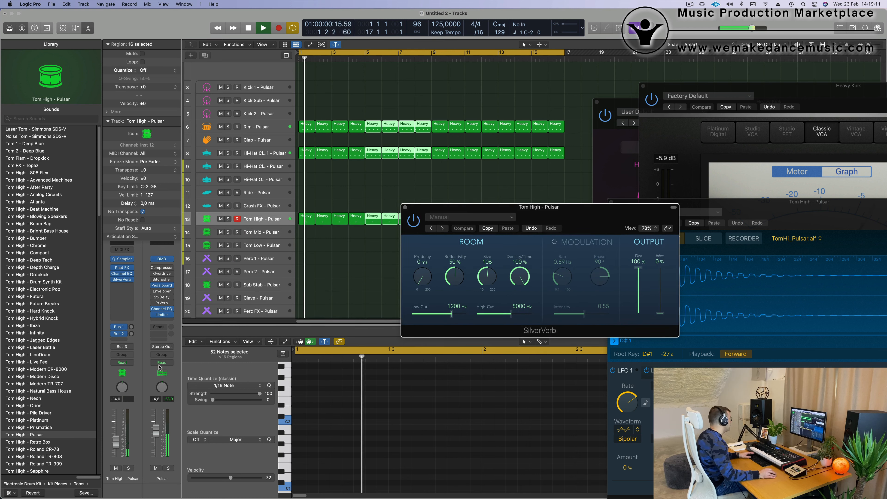
key(space)
key(space)
Step: Switch the Tom High track's automation to Touch, record a SilverVerb Wet increase to about 21 % during playback, and close SilverVerb
click(131, 365)
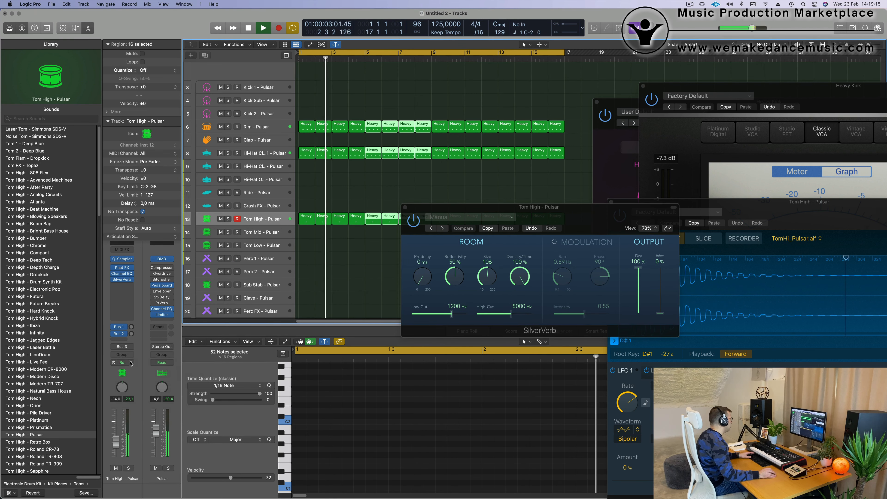
key(Return)
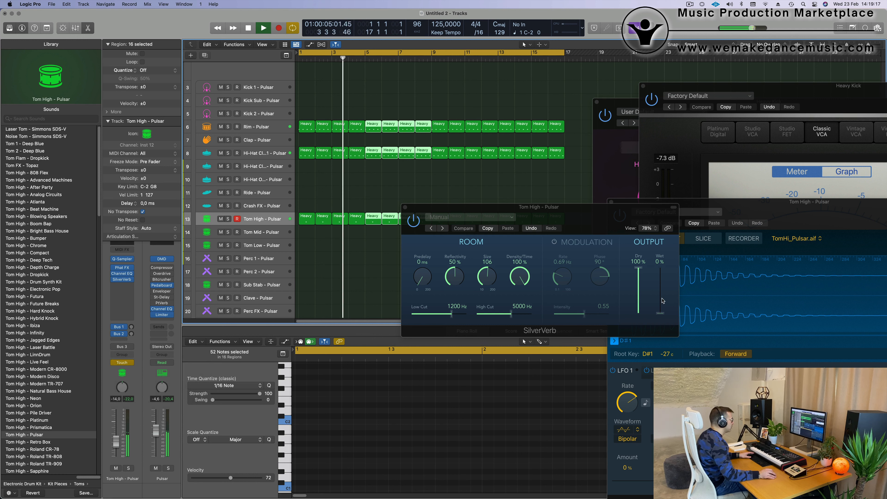
drag(660, 314, 660, 313)
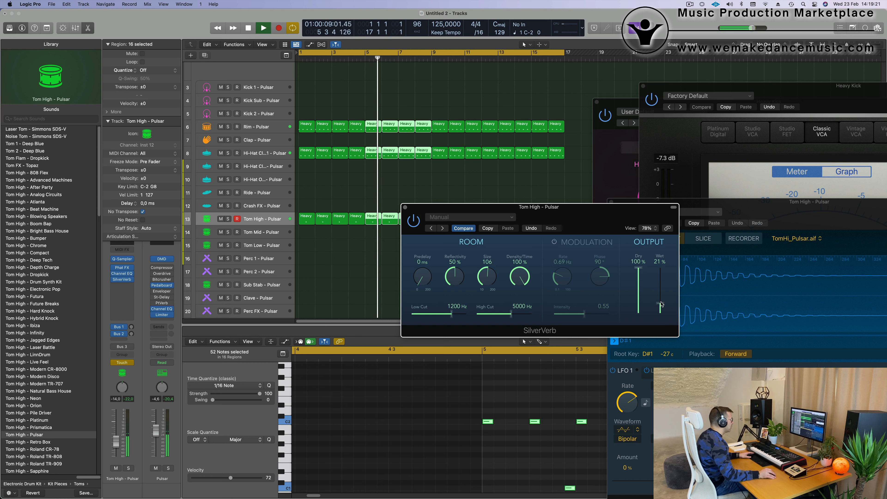
key(space)
key(space)
click(405, 207)
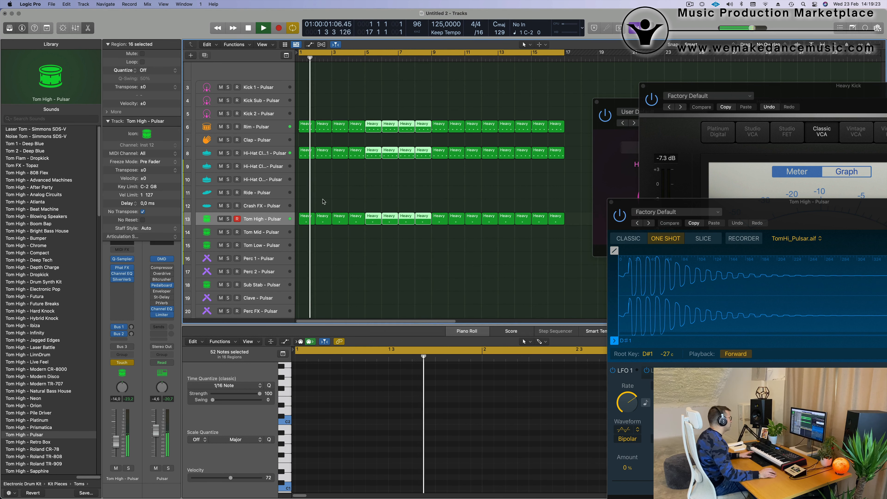
Step: Show track automation and display the SilverVerb Wet parameter on the Tom High track
click(270, 218)
key(a)
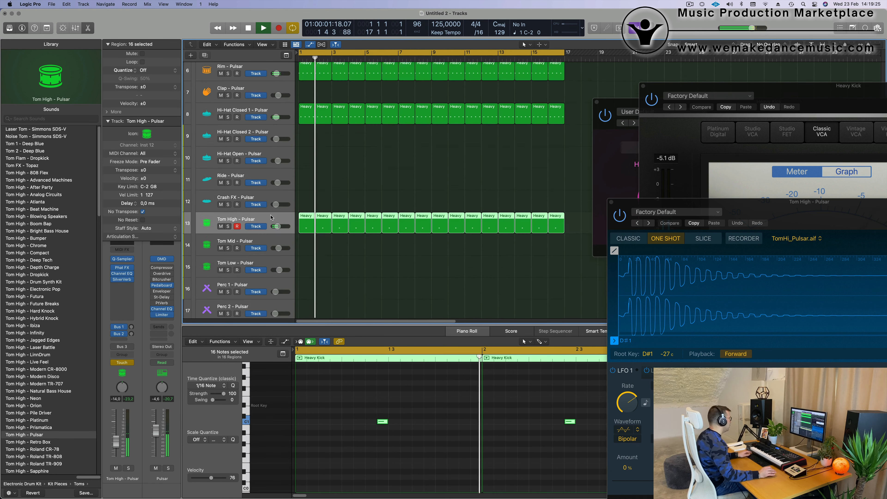
click(256, 236)
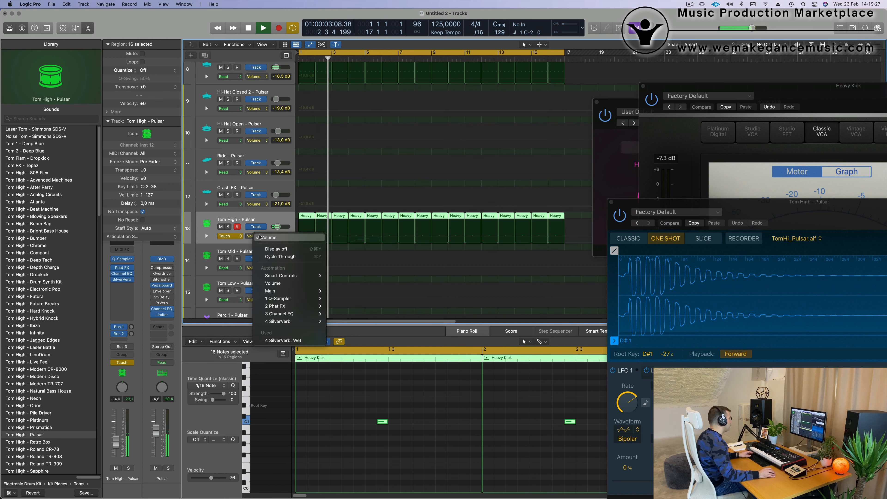
click(290, 341)
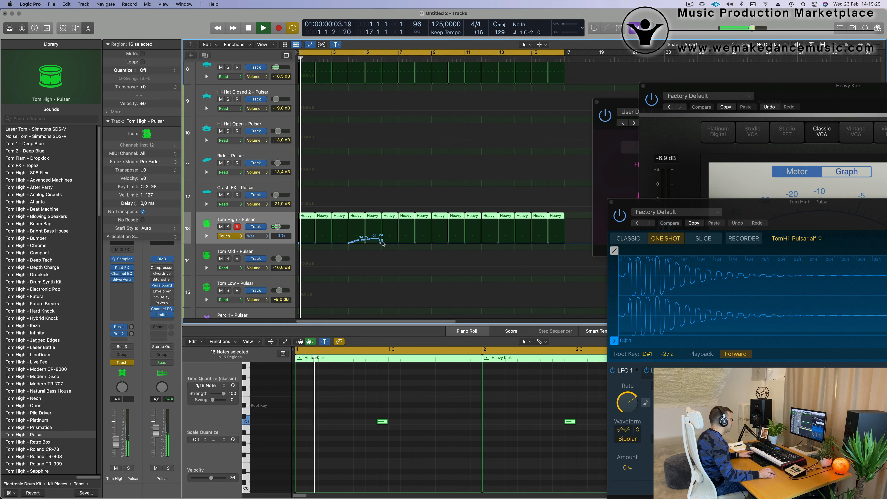
Step: Clear the recorded SilverVerb Wet automation from the Tom High track and restart playback
click(311, 243)
key(space)
key(space)
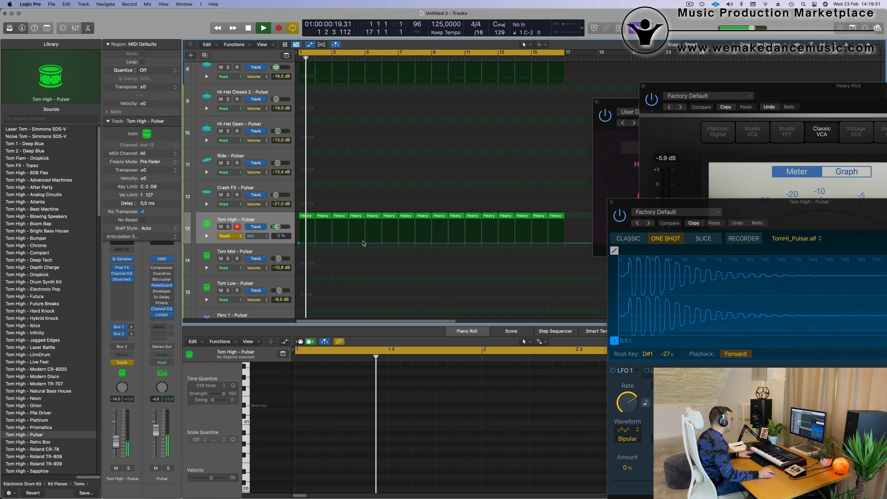
Step: Draw a SilverVerb Wet automation ramp on Tom High from 0 % at bar 1 to 27 % at bar 5
drag(364, 246, 363, 239)
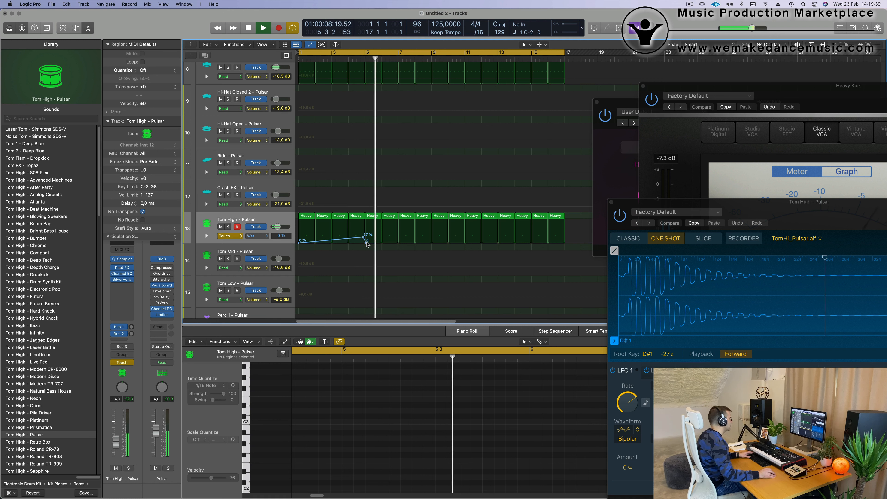
click(366, 242)
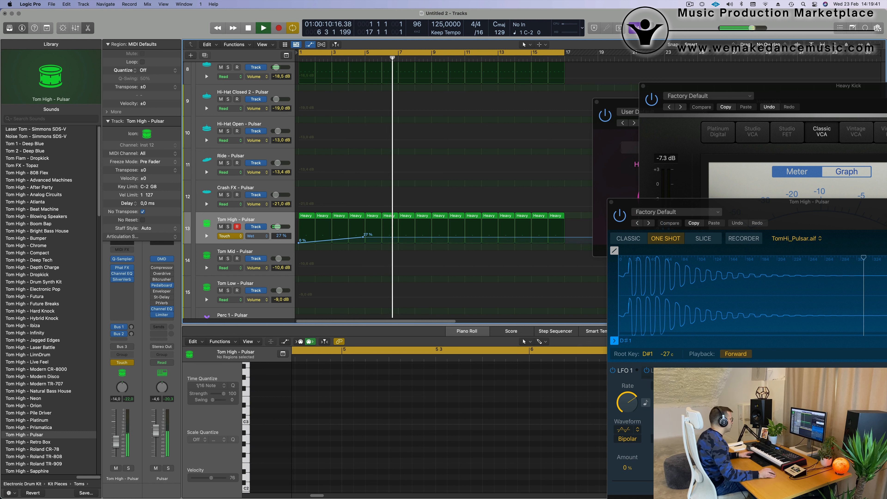
drag(364, 238, 373, 239)
key(Return)
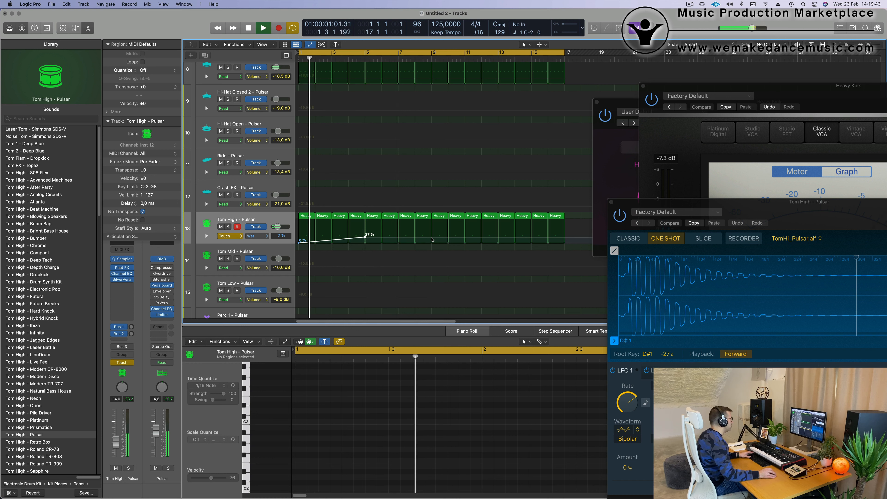
Step: Ramp the Tom High Wet automation down to 0 % at bar 9 and raise the bar 5 point to 32 %
click(431, 239)
drag(432, 238, 431, 243)
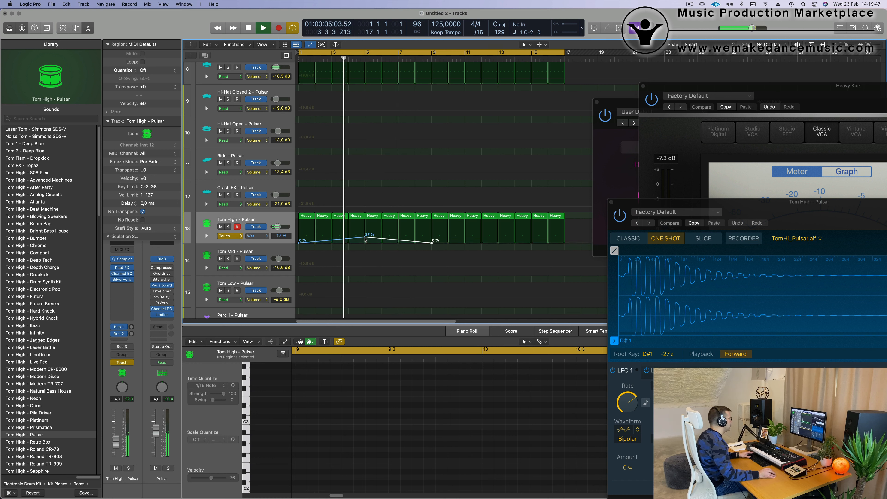
drag(365, 239, 365, 239)
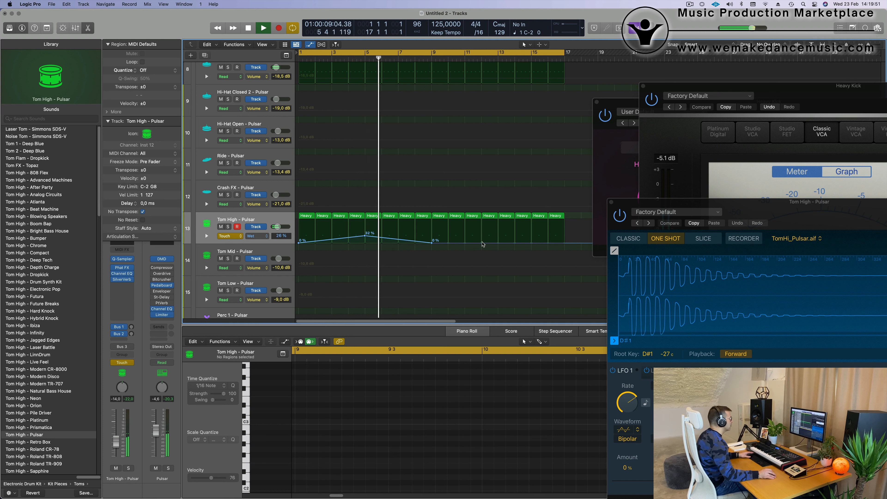
Step: Extend the Tom High Wet automation to 21 % at bar 13 and 0 % at bar 17, and raise the bar 9 point slightly
drag(498, 246, 498, 239)
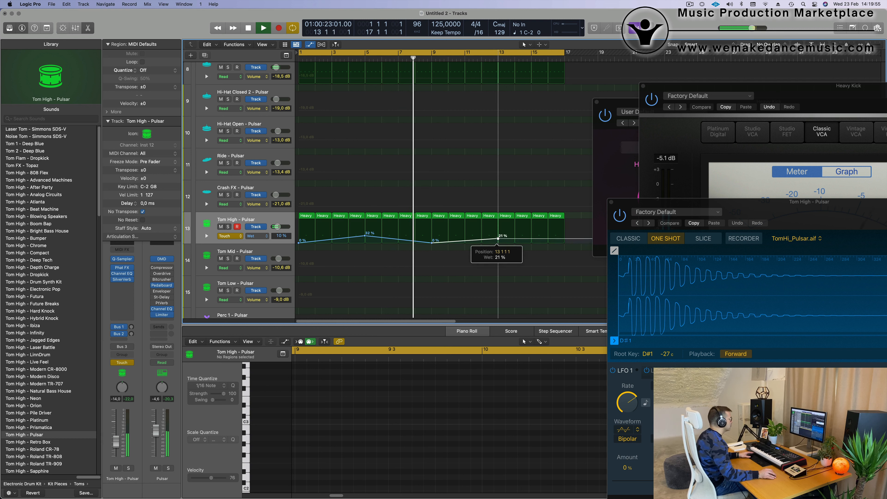
drag(564, 241, 565, 243)
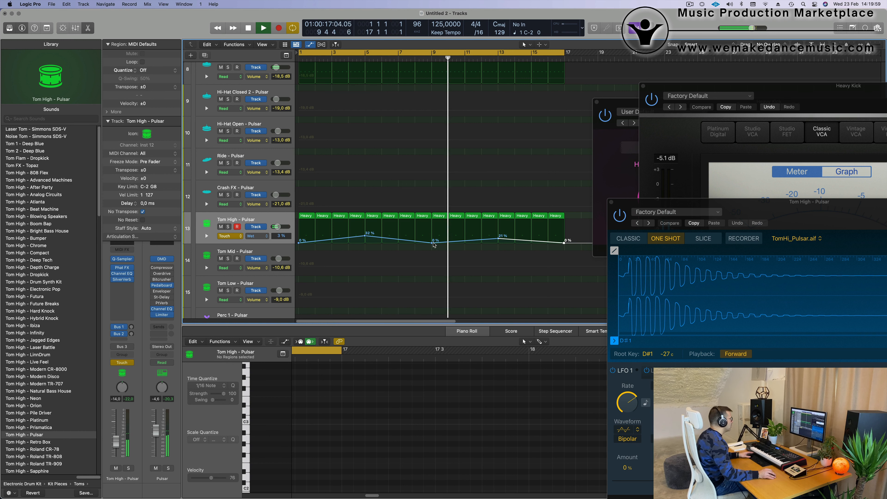
drag(433, 244, 432, 240)
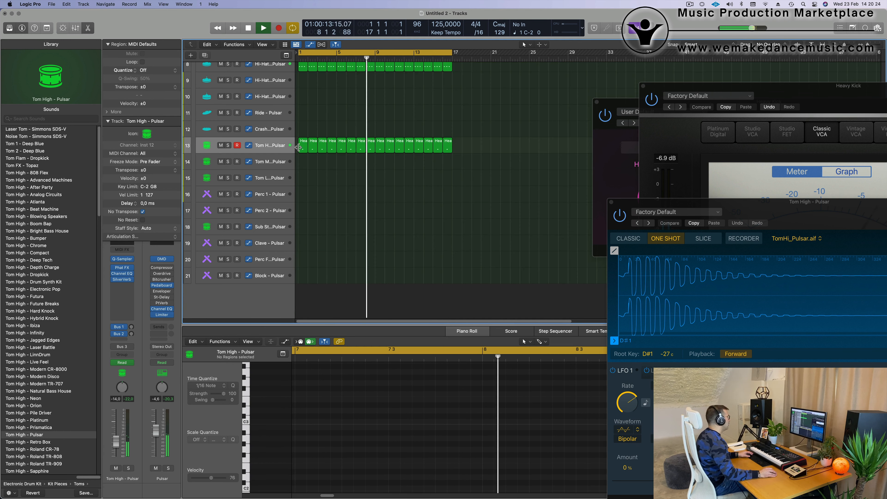
Step: Copy the first hi-hat region from track 8 to bar 1 of the Perc 1 track and stop playback
click(302, 67)
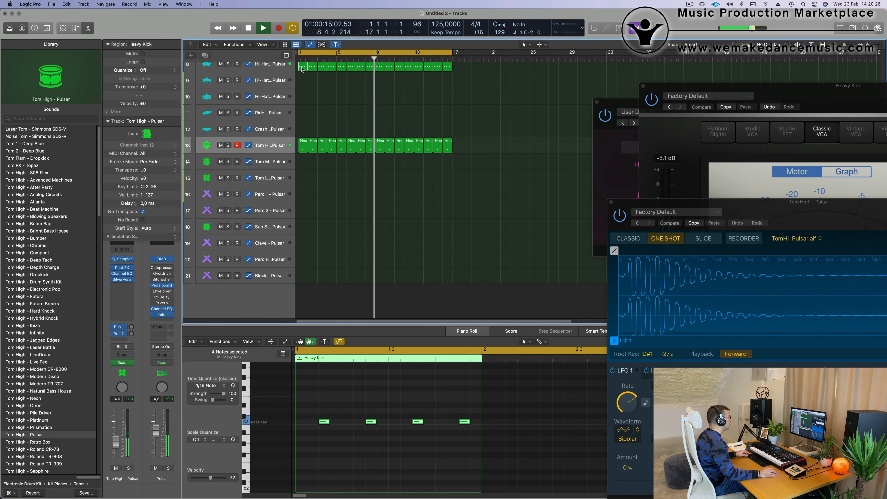
drag(302, 68, 295, 199)
key(space)
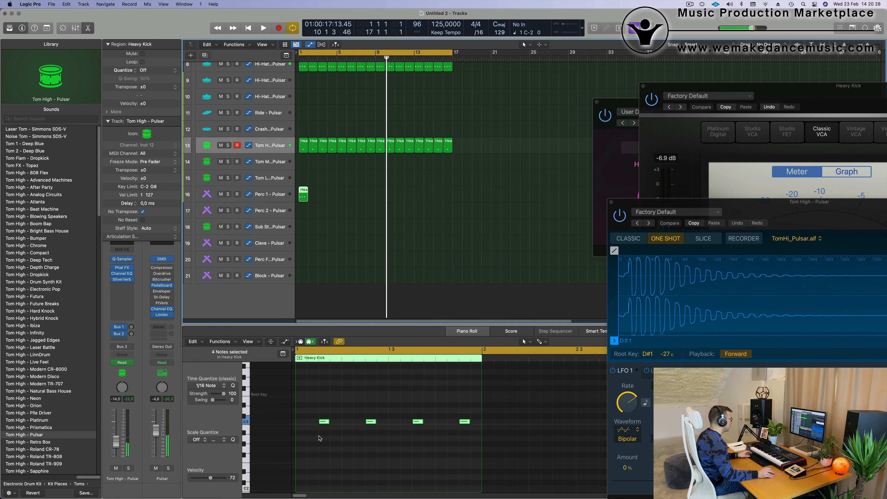
Step: Copy the region's four notes to fill the bar with sixteenth notes on C3, and repeat the region up to bar 17
drag(312, 408, 528, 441)
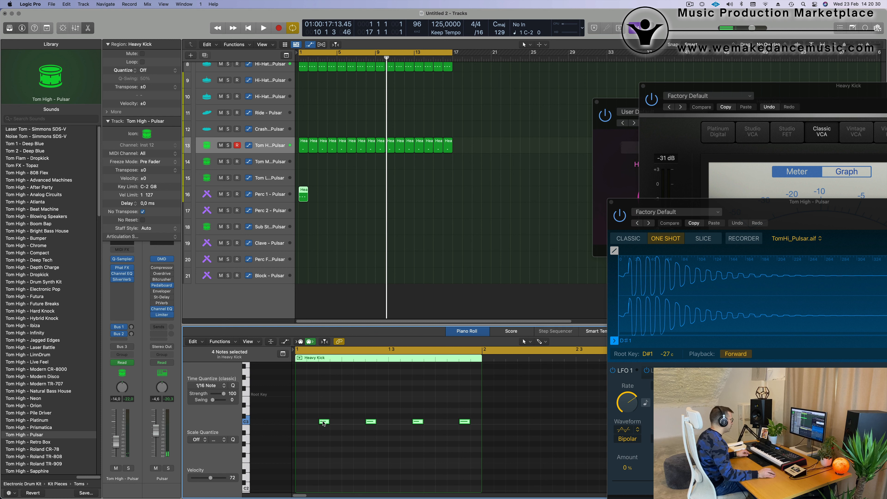
mouse_move(323, 422)
mouse_down()
mouse_move(301, 424)
mouse_move(335, 424)
mouse_up()
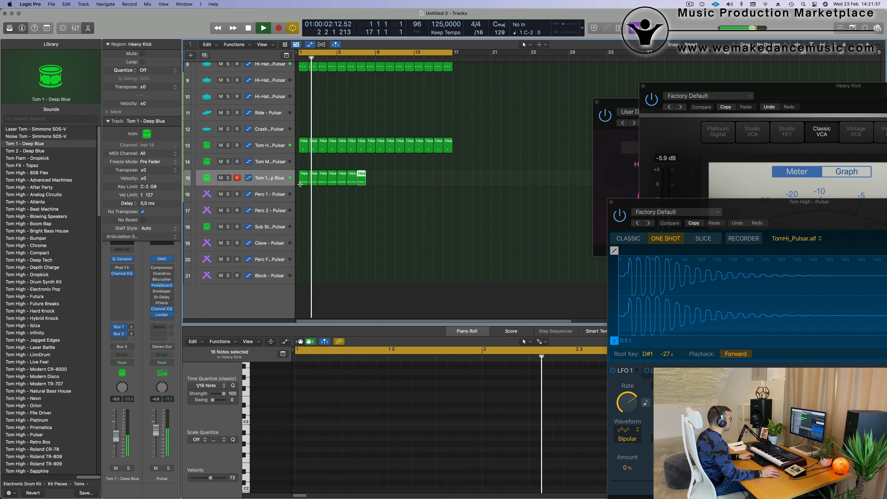
key(super+r)
key(super+r)
key(super+r)
key(super+r)
key(super+r)
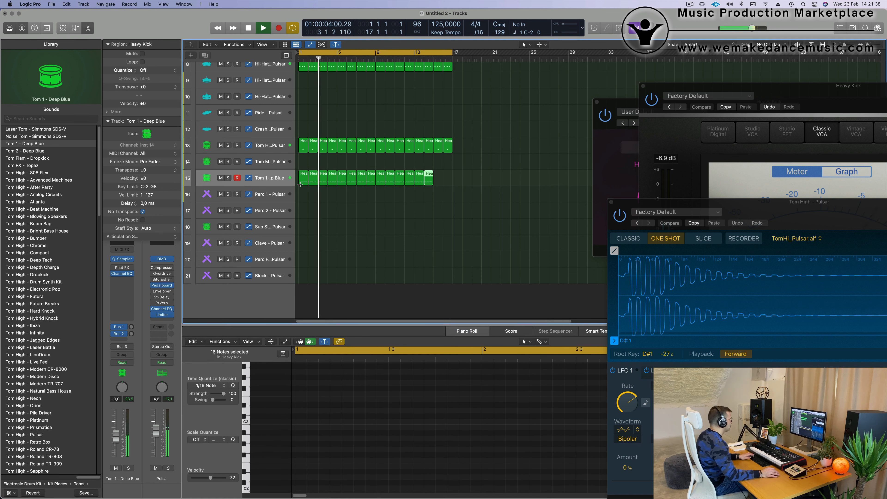
Step: Shorten the Tom 1 - Deep Blue sample in Quick Sampler to end at 0.053 s with a 0.01 s fade out
click(264, 184)
key(Return)
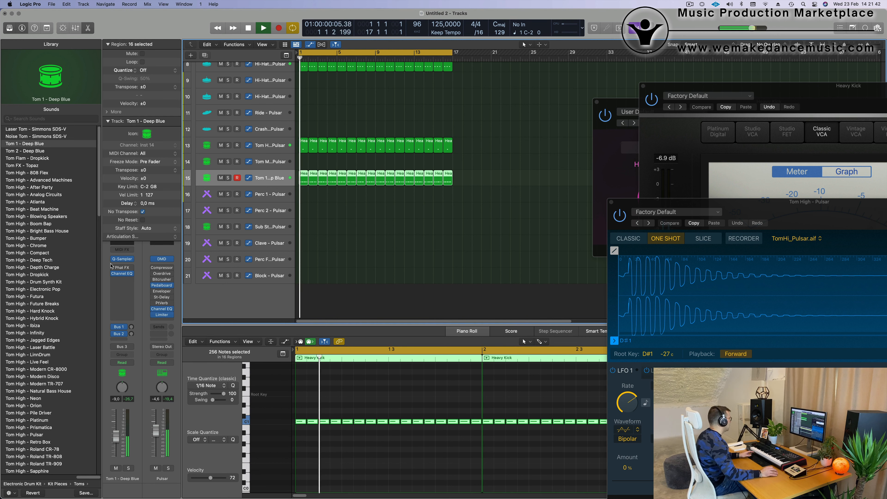
click(122, 258)
key(space)
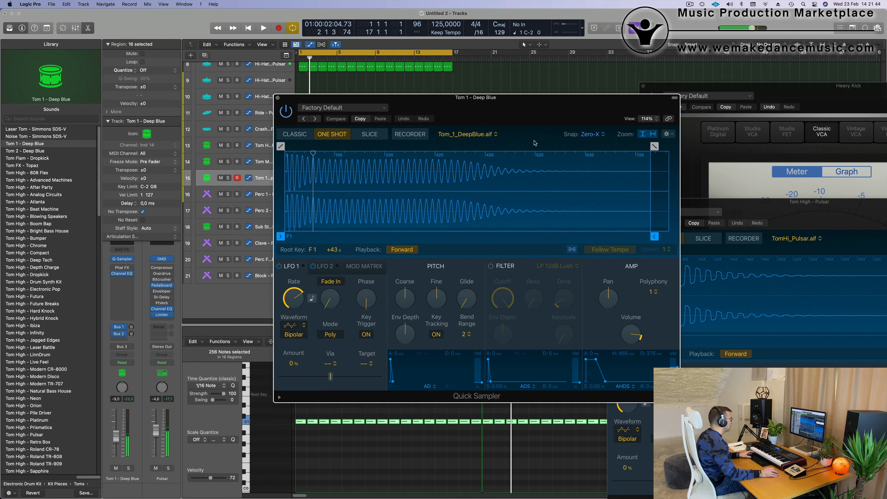
key(space)
drag(522, 106, 477, 109)
drag(609, 239, 266, 233)
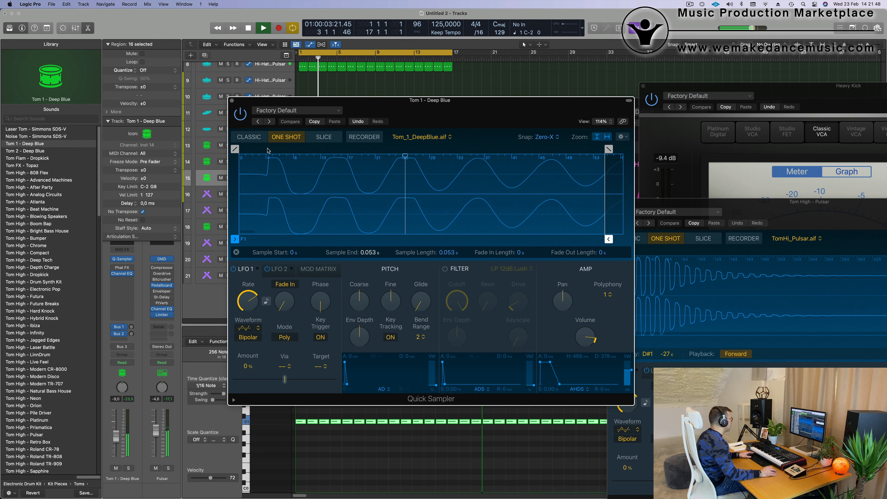
drag(608, 149, 535, 149)
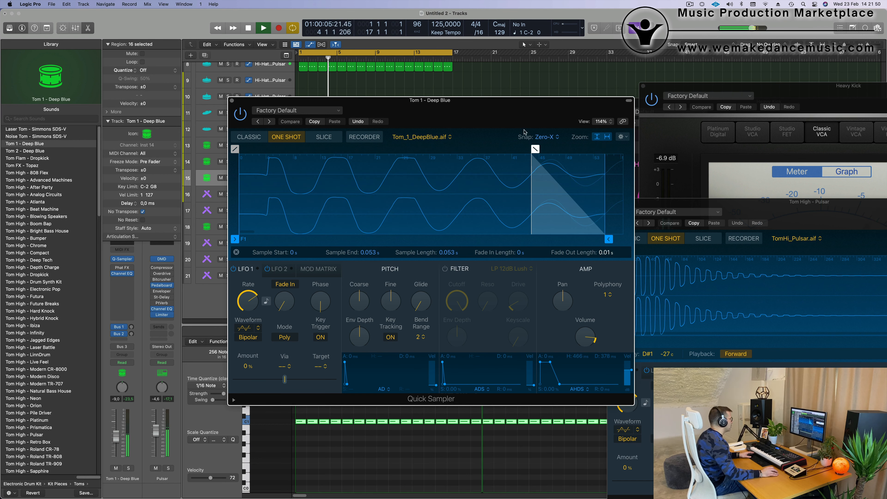
Step: Audition the tom sample at different Coarse pitch values, return it to 0 and restart playback from the beginning
drag(488, 109, 535, 80)
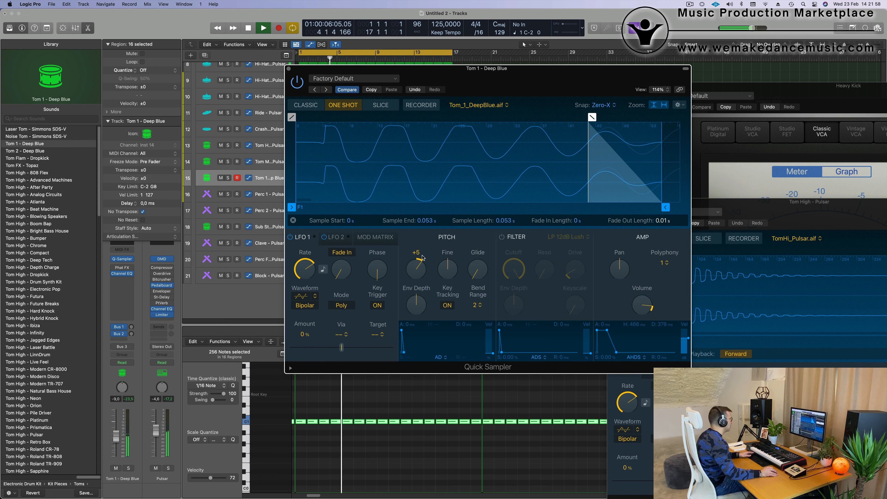
drag(422, 256, 423, 252)
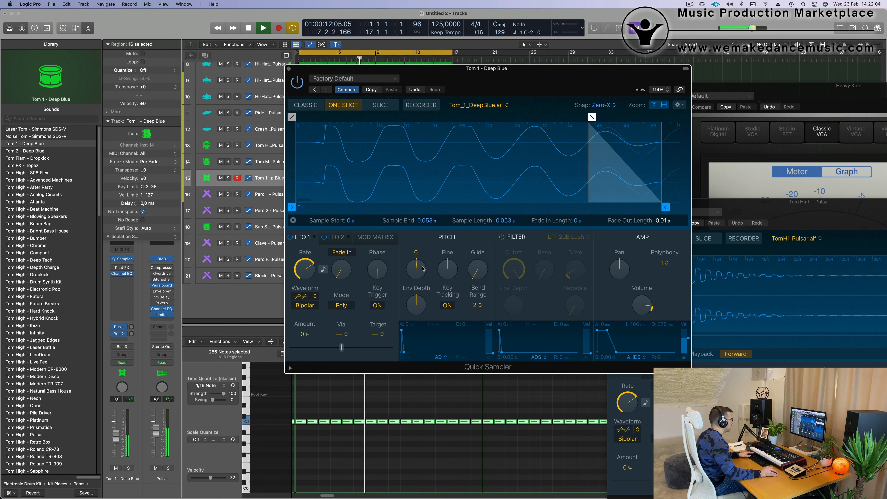
drag(499, 70, 879, 100)
key(Return)
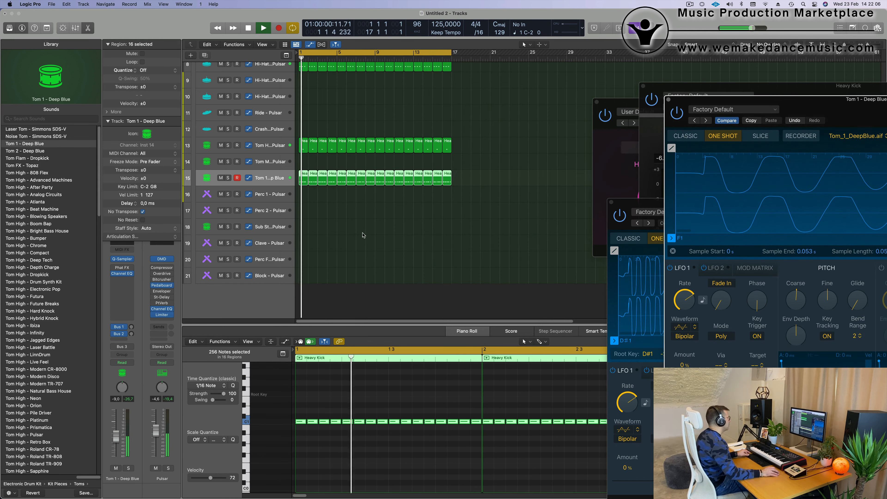
Step: Enlarge the Tom 1 - Deep Blue track and set its automation mode to Touch
key(super+Left)
key(super+Left)
key(space)
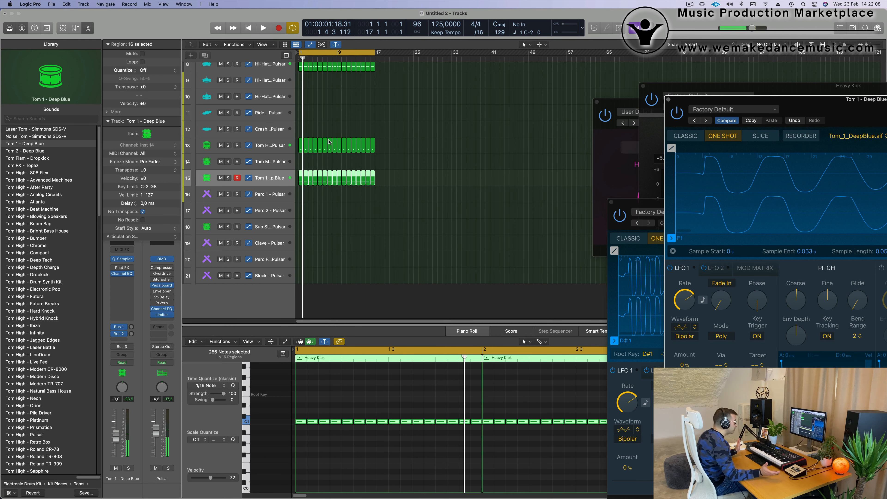
scroll(314, 165, up, 1)
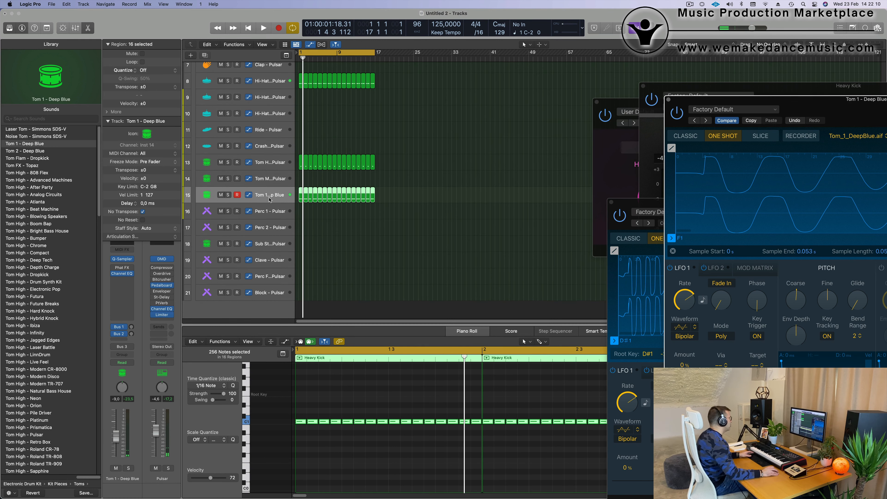
drag(268, 203, 267, 245)
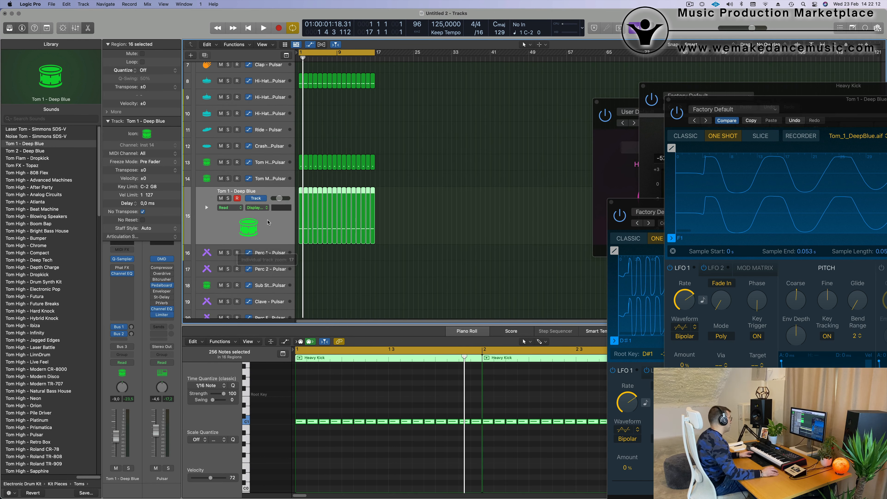
drag(805, 107, 529, 92)
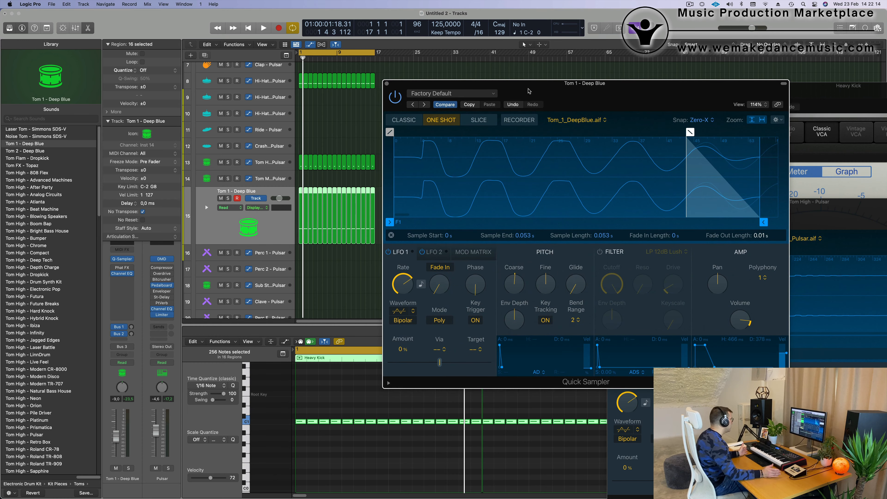
click(125, 364)
click(126, 371)
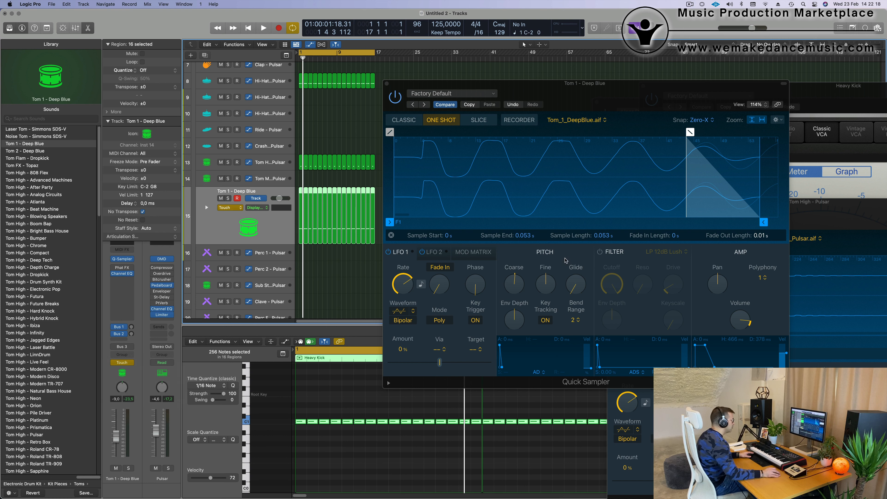
Step: Record a brief Coarse pitch movement during playback to create its automation lane, and close the Quick Sampler window
key(space)
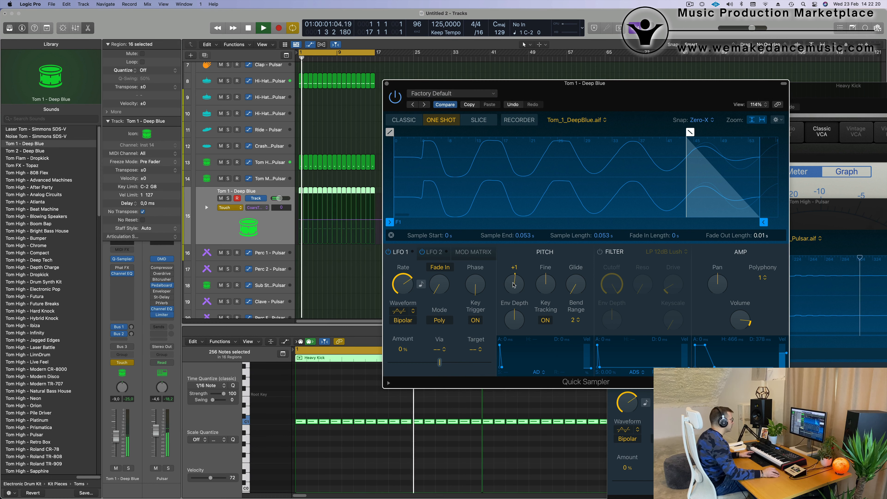
drag(514, 288, 513, 284)
key(space)
key(space)
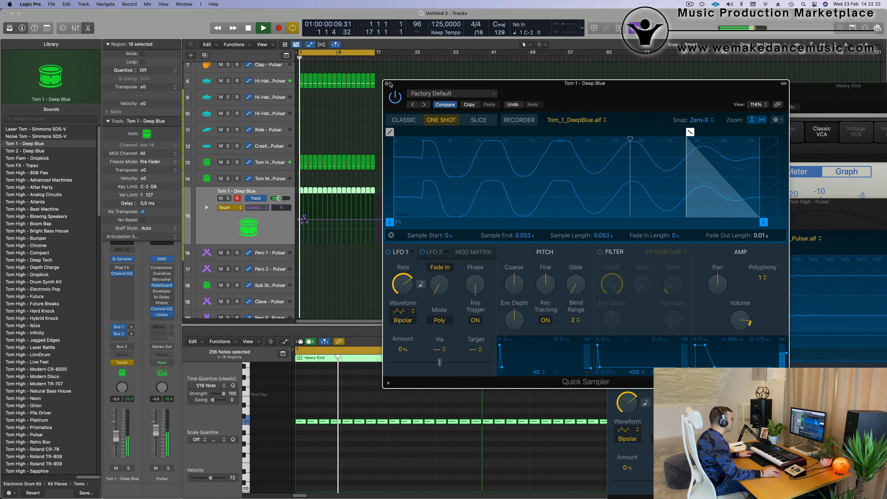
click(386, 85)
key(space)
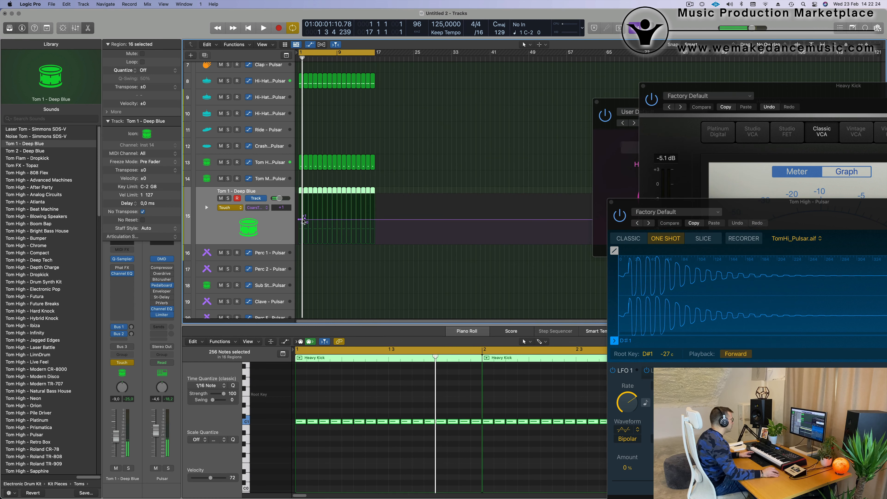
Step: Clear the recorded Coarse Tune movement and draw a ramp from 0 at bar 1 to +24 just before bar 9
drag(303, 221, 304, 221)
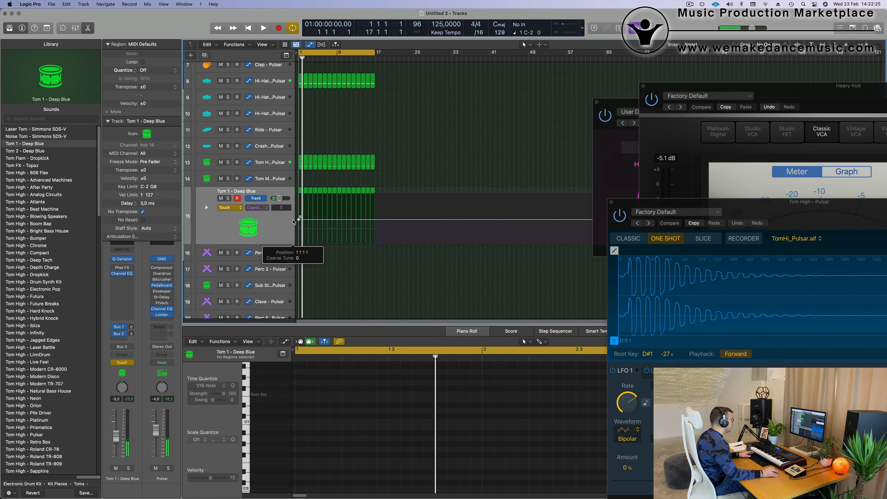
click(374, 220)
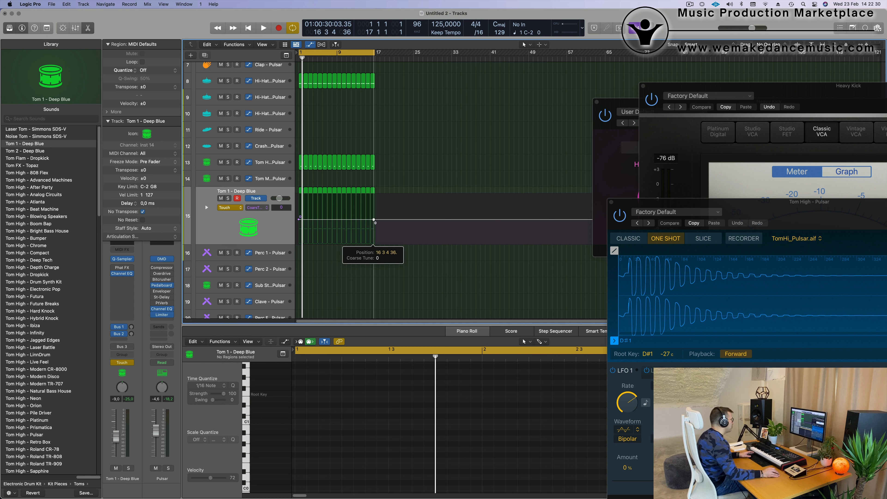
drag(374, 220, 373, 195)
key(super+Right)
key(super+Right)
key(super+Right)
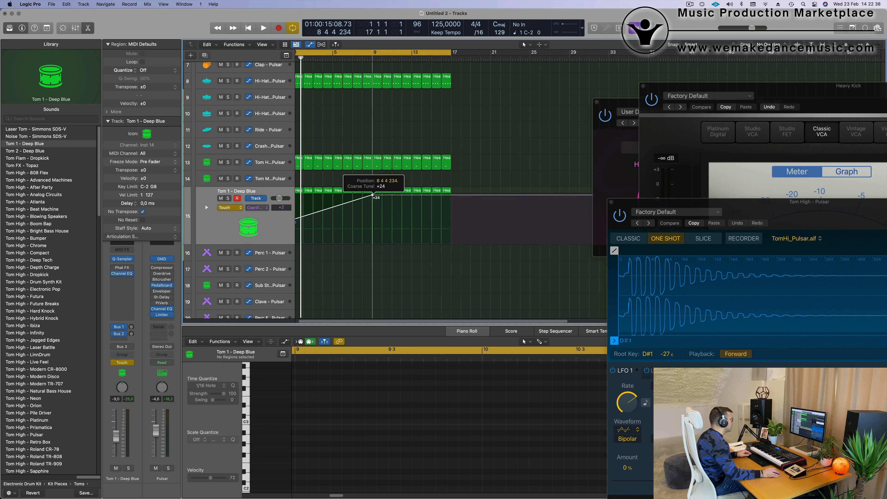
Step: Play back the Coarse Tune ramp and set the Tom 1 - Deep Blue automation mode to Read
key(super+Left)
key(super+Left)
key(space)
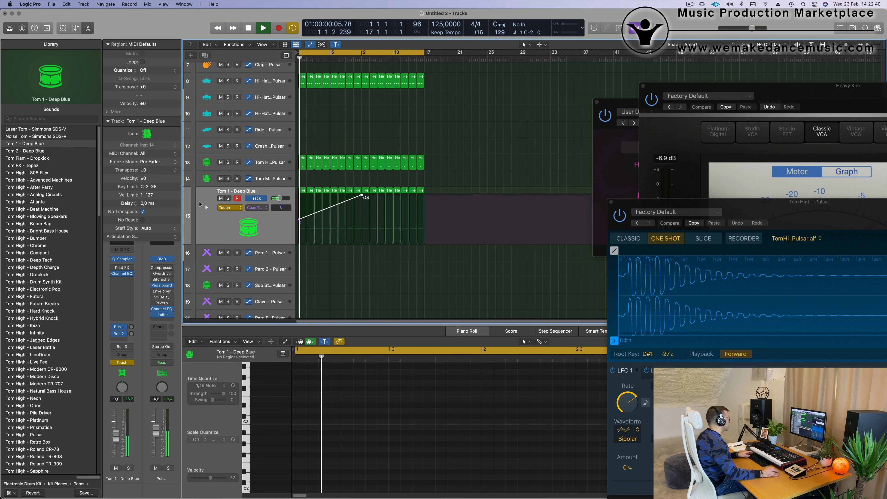
click(229, 209)
click(229, 200)
key(super+Left)
key(super+Left)
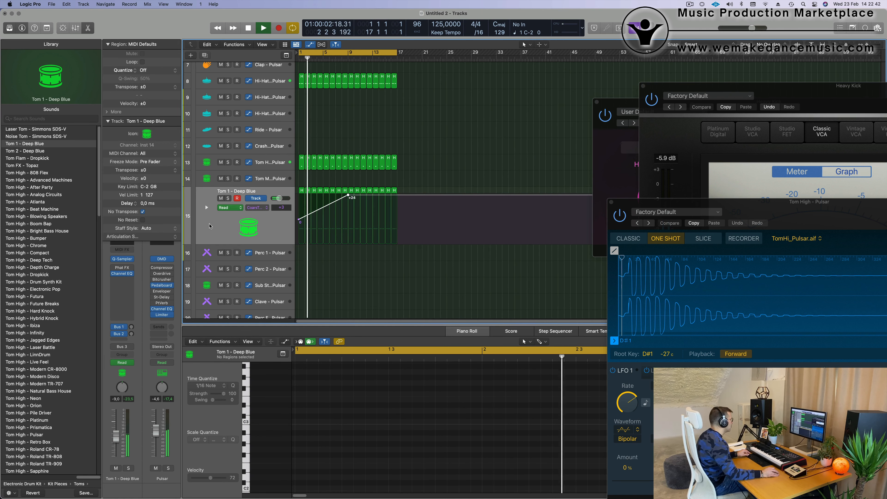
key(super+Left)
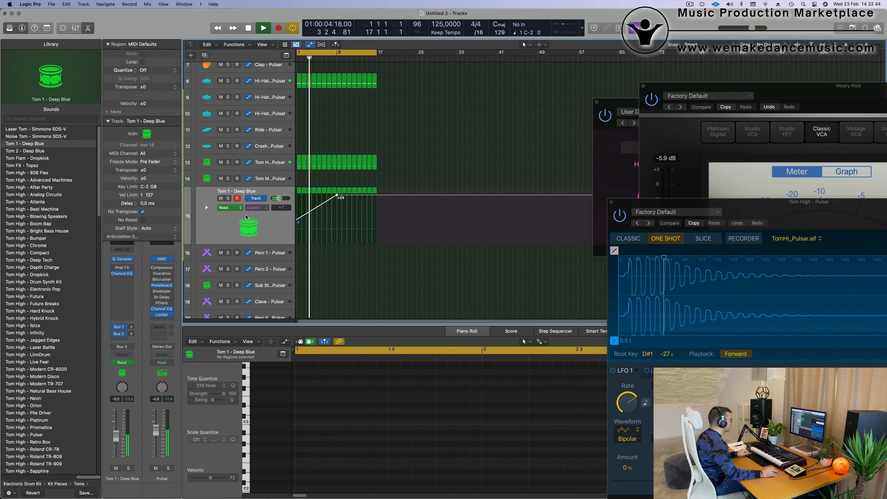
Step: Ramp the Coarse Tune automation from +24 near bar 9 down to about 0 at bar 17
key(super+Right)
key(super+Right)
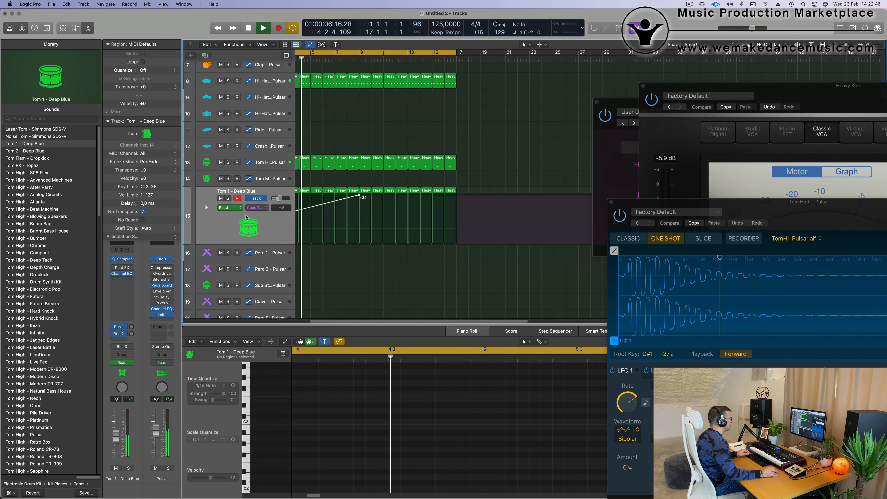
scroll(332, 213, up, 3)
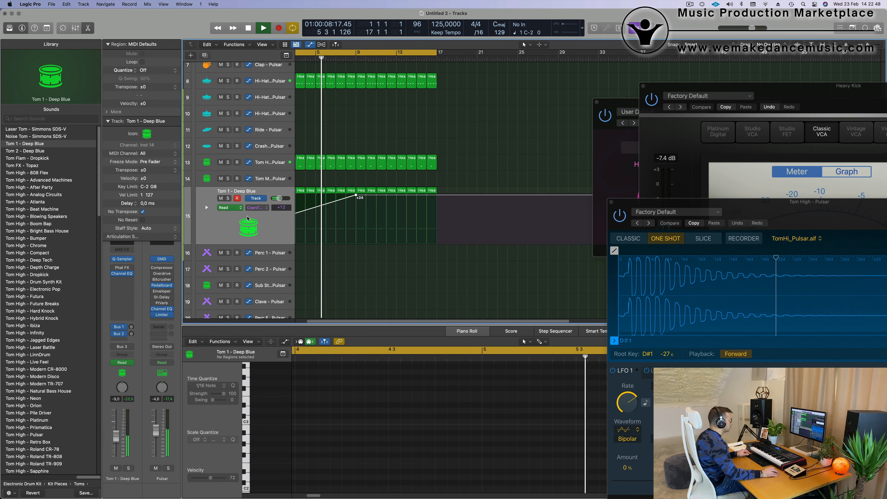
scroll(332, 213, up, 1)
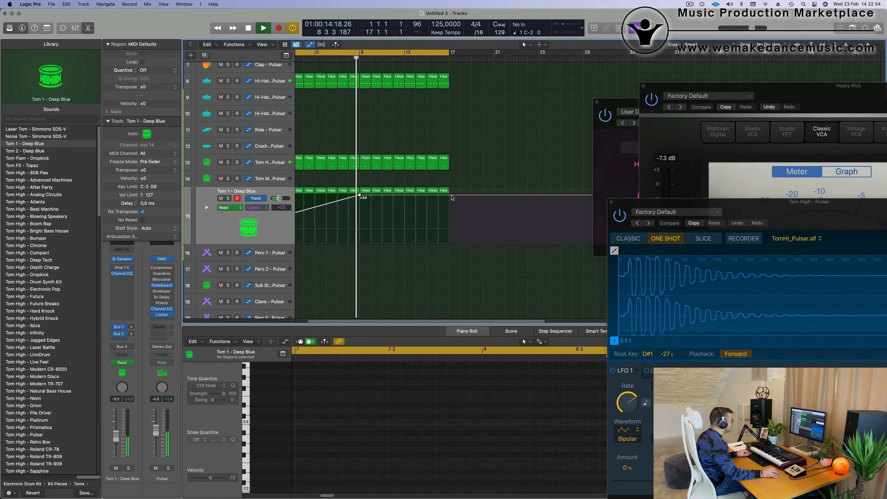
drag(450, 196, 451, 242)
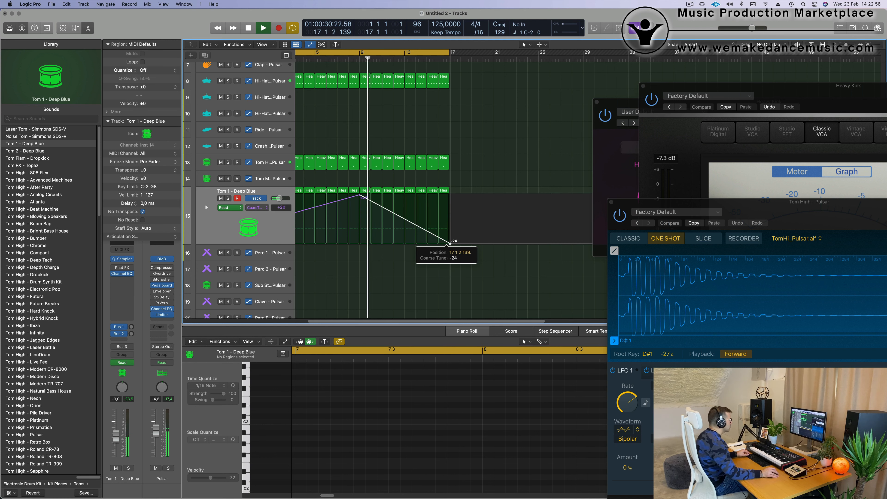
scroll(381, 250, down, 3)
scroll(380, 250, down, 1)
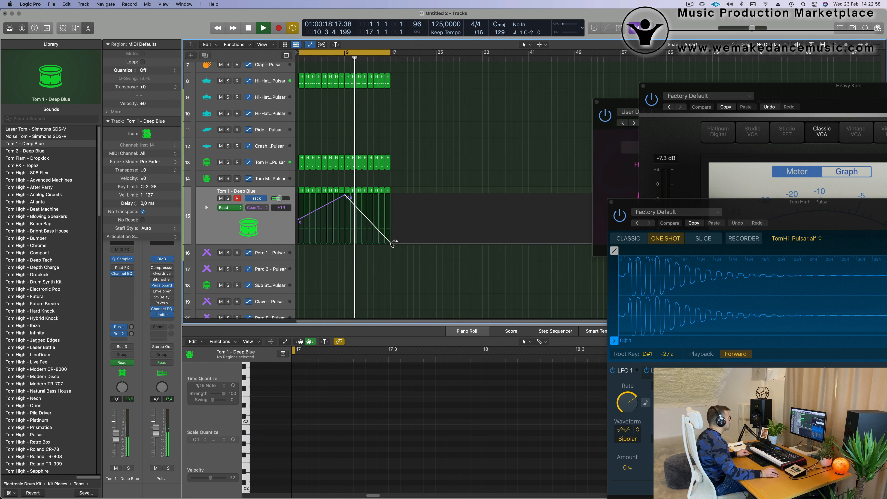
drag(392, 243, 392, 220)
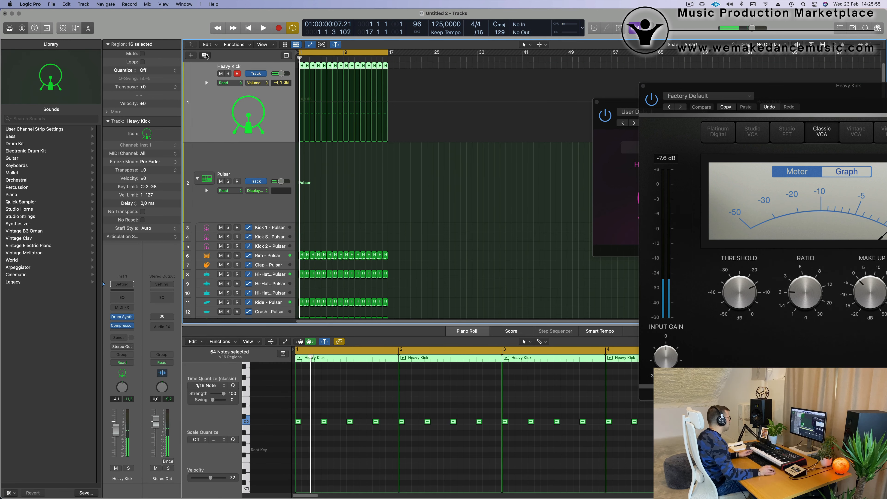
Step: Duplicate the Heavy Kick track
click(205, 55)
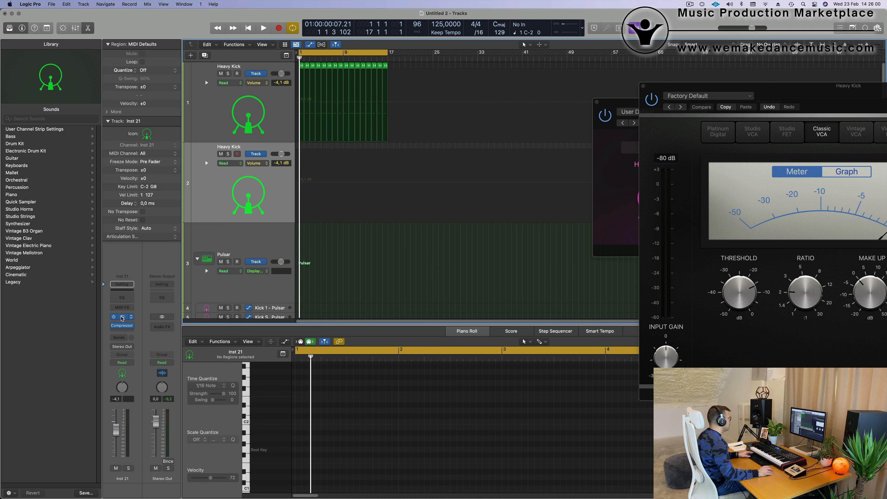
Step: Switch the duplicated kick track's Drum Synth to the Snares and Claps category with the Snappy Snare sound
click(122, 317)
drag(474, 112, 559, 122)
click(410, 156)
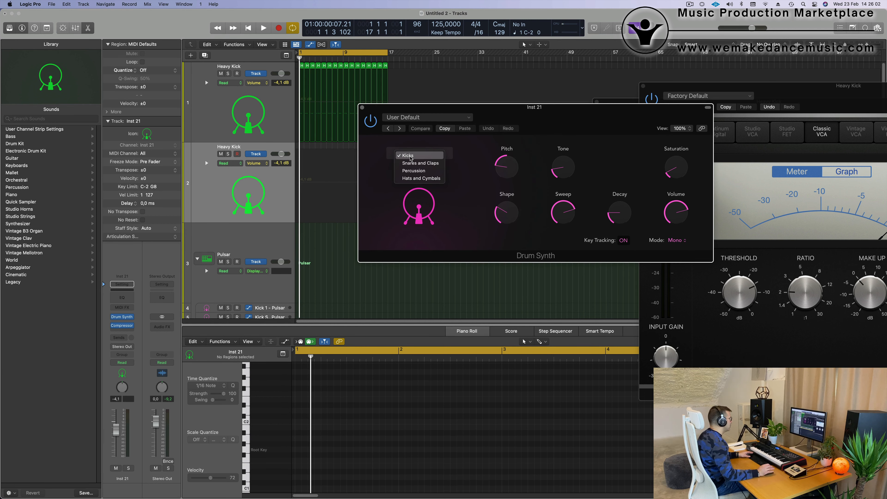
click(411, 163)
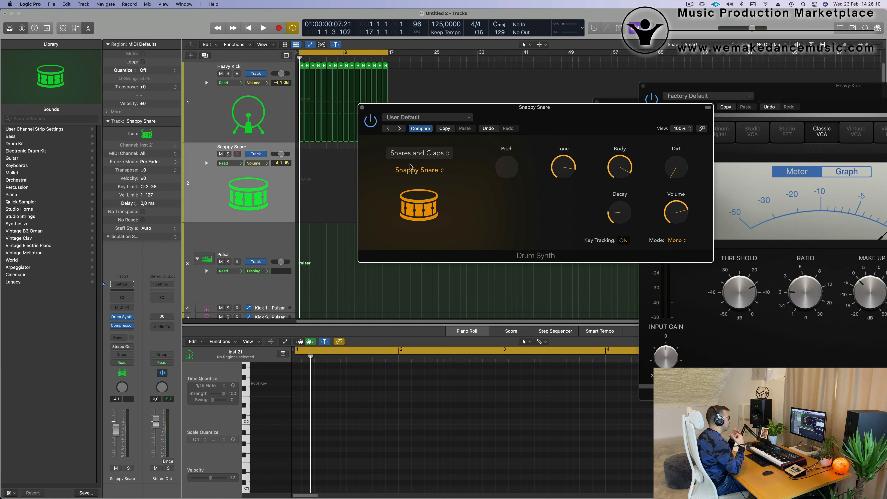
drag(567, 109, 754, 105)
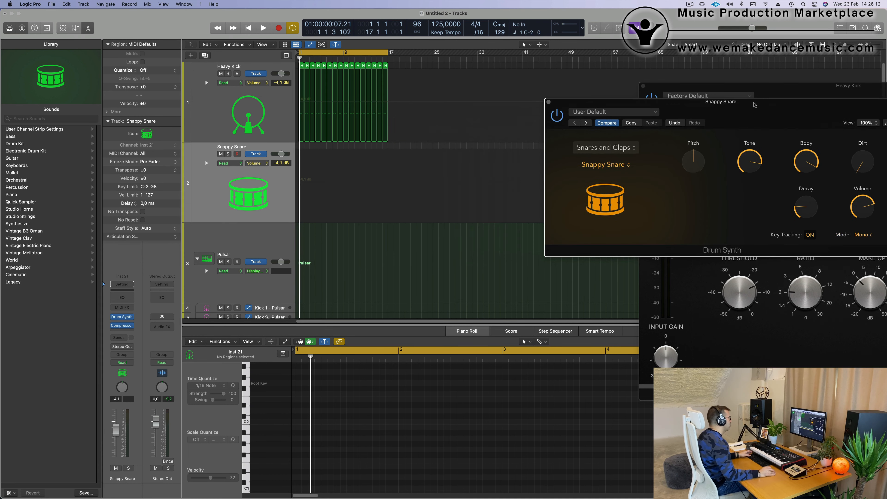
Step: Copy the sixteenth-note Tom 1 - Deep Blue regions onto the Snappy Snare track
scroll(382, 185, down, 3)
scroll(383, 186, down, 4)
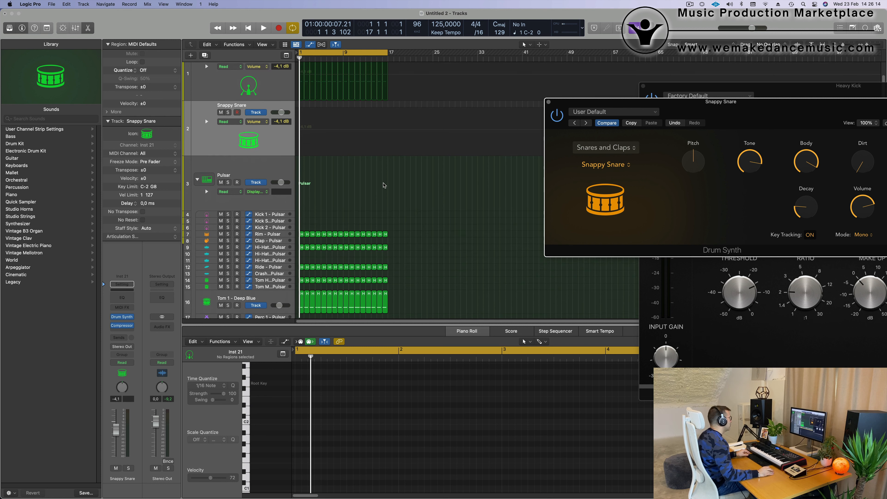
scroll(370, 276, down, 4)
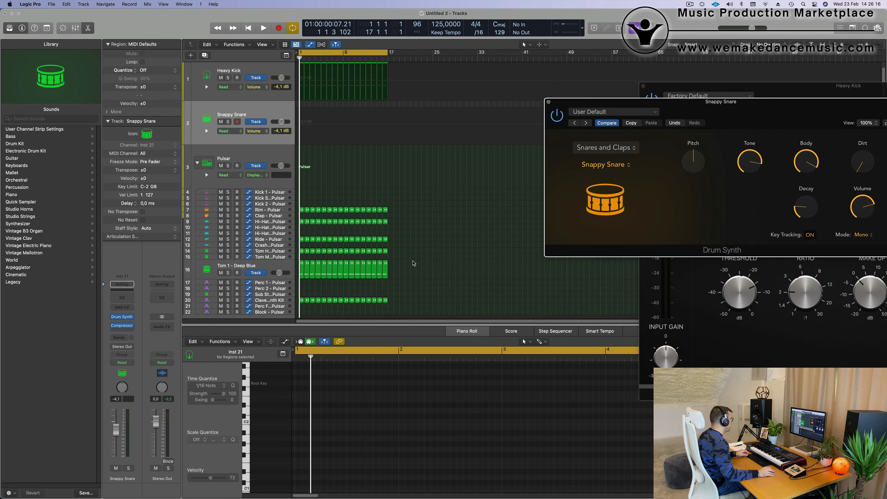
key(space)
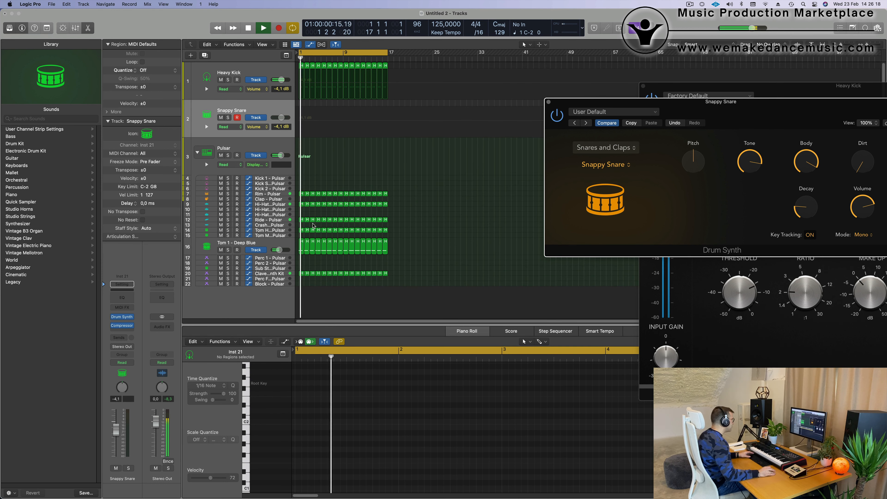
click(277, 244)
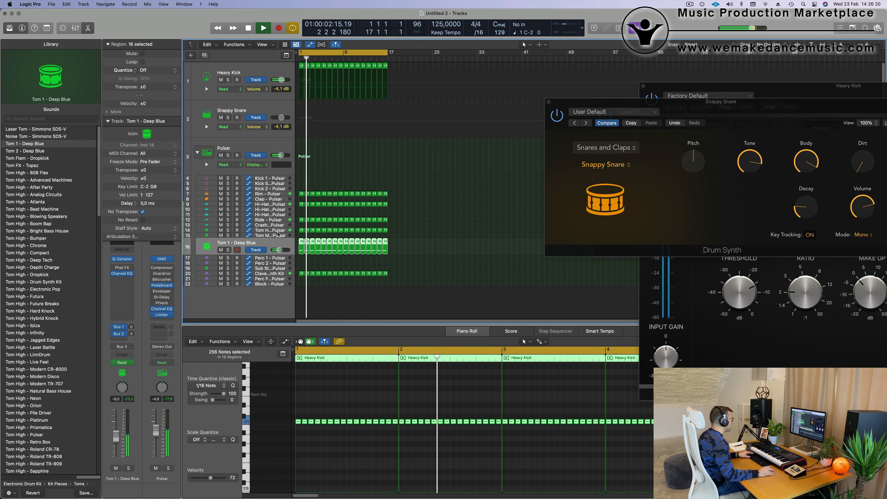
Step: Audition the snare pattern in the groove while raising the Drum Synth's Decay from 0 to about 29 %
drag(775, 110, 584, 218)
mouse_move(514, 261)
mouse_down()
mouse_move(513, 251)
mouse_move(514, 345)
mouse_move(515, 269)
mouse_up()
key(space)
key(space)
drag(552, 220, 519, 217)
key(space)
key(space)
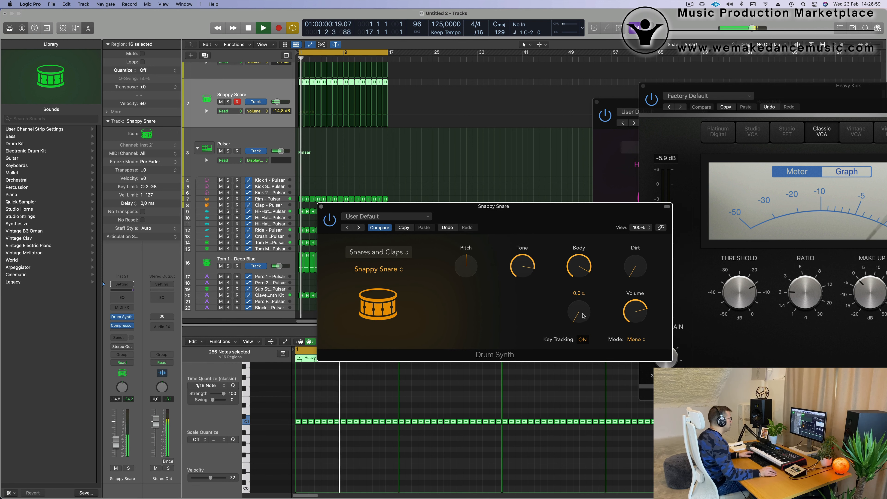
drag(583, 316, 582, 292)
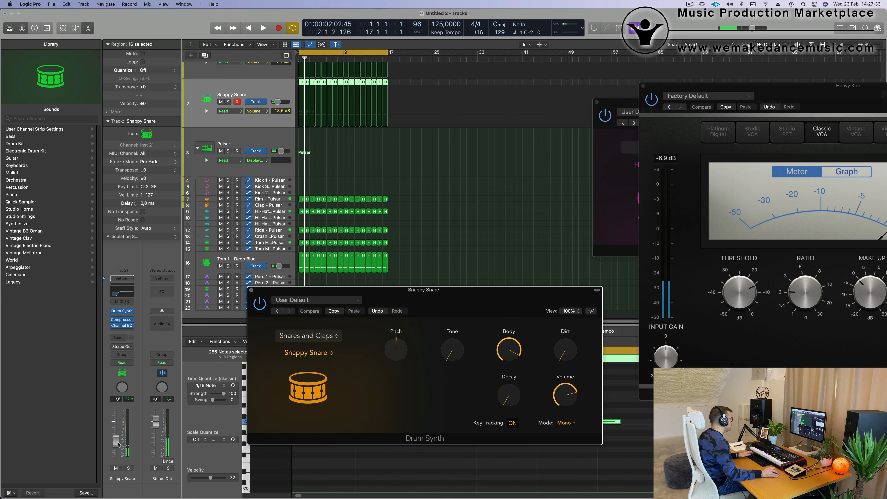
click(145, 249)
key(space)
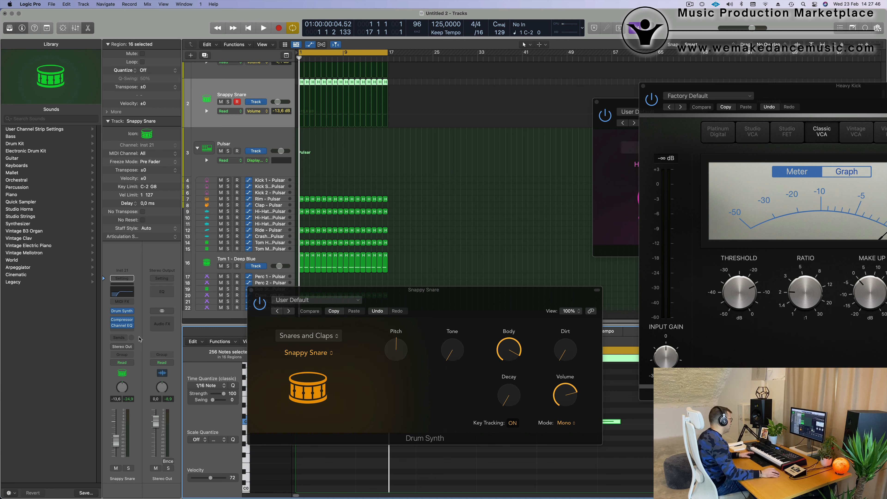
Step: Set the Snappy Snare automation mode to Touch and record an upward Decay movement during playback
key(space)
click(122, 363)
click(133, 368)
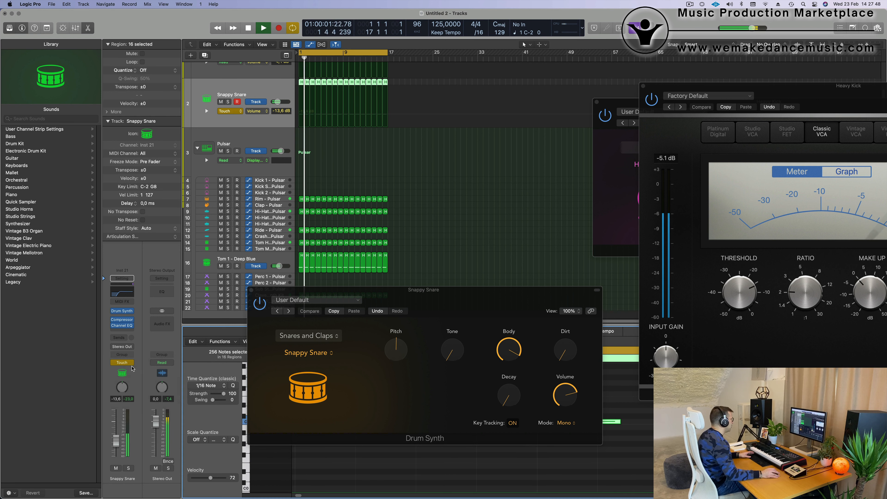
drag(509, 395, 514, 361)
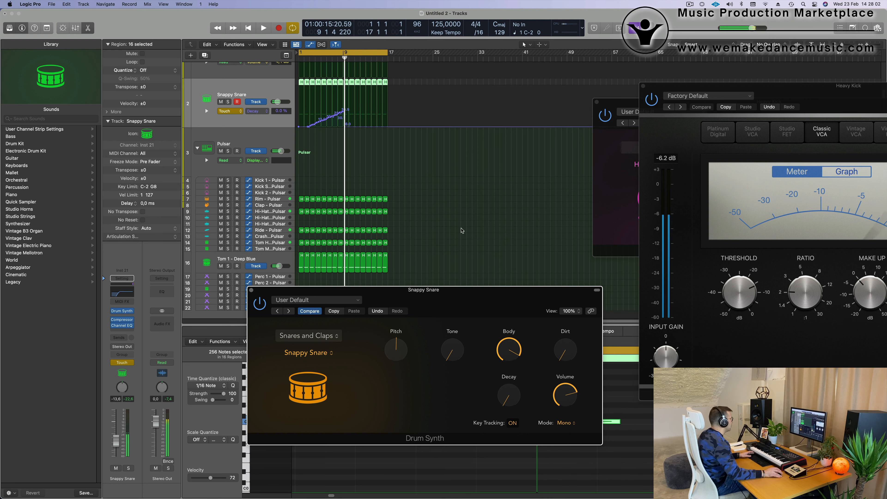
Step: Replace the recorded movement with a Decay ramp from 0 % at bar 1 to 52.7 % just before bar 9, dropping to 0 at bar 9
mouse_move(347, 126)
mouse_down()
mouse_move(297, 128)
mouse_move(339, 127)
mouse_move(342, 111)
mouse_up()
key(space)
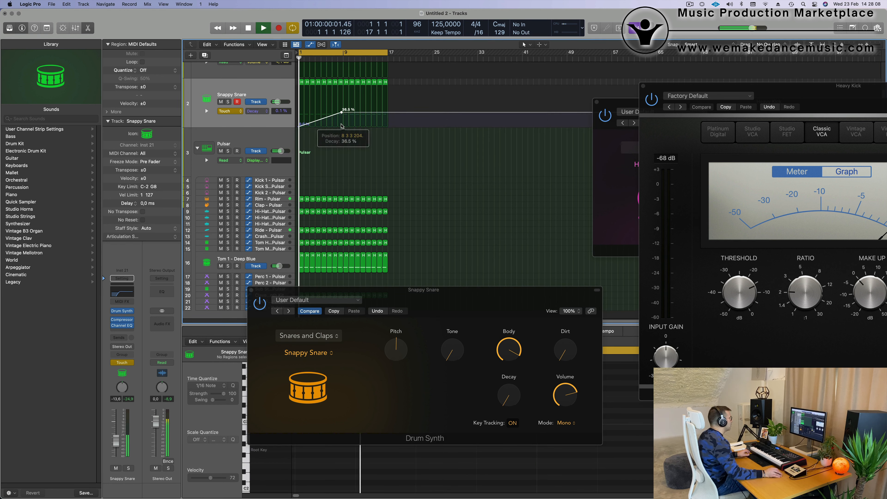
scroll(343, 124, up, 3)
scroll(344, 125, up, 5)
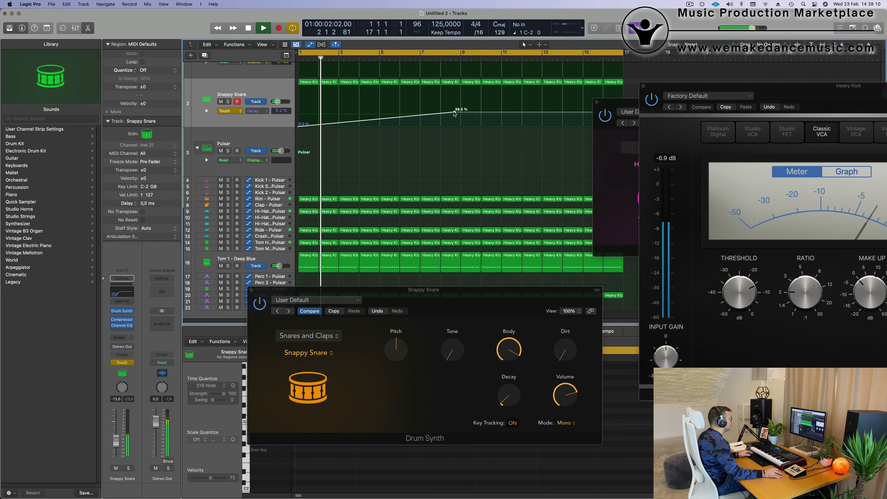
mouse_move(454, 113)
mouse_down()
mouse_move(456, 104)
mouse_move(461, 127)
mouse_move(458, 105)
mouse_up()
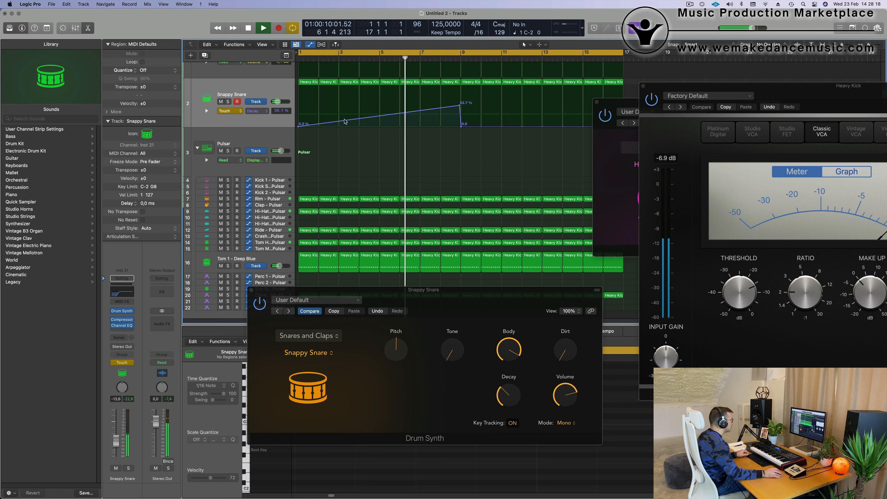
scroll(411, 139, down, 5)
scroll(378, 156, up, 2)
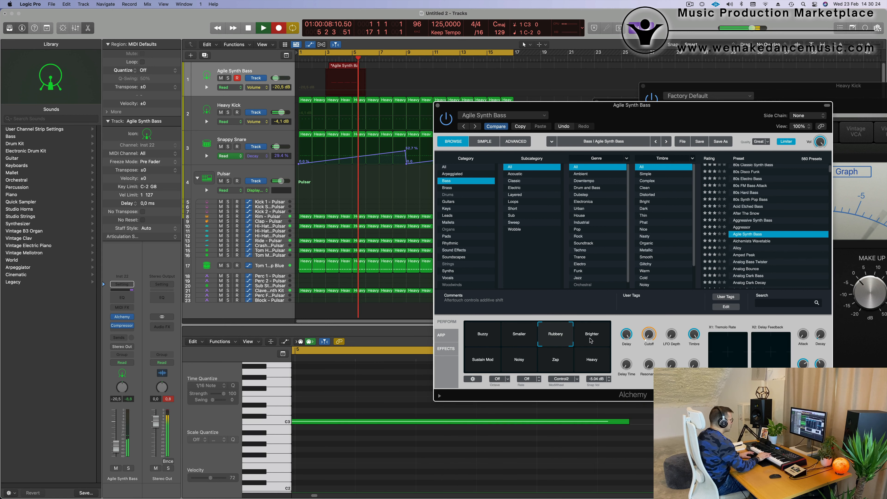
Step: Stop recording, split the Agile Synth Bass region and its crossing notes at bar 5, and delete the part before the split
key(space)
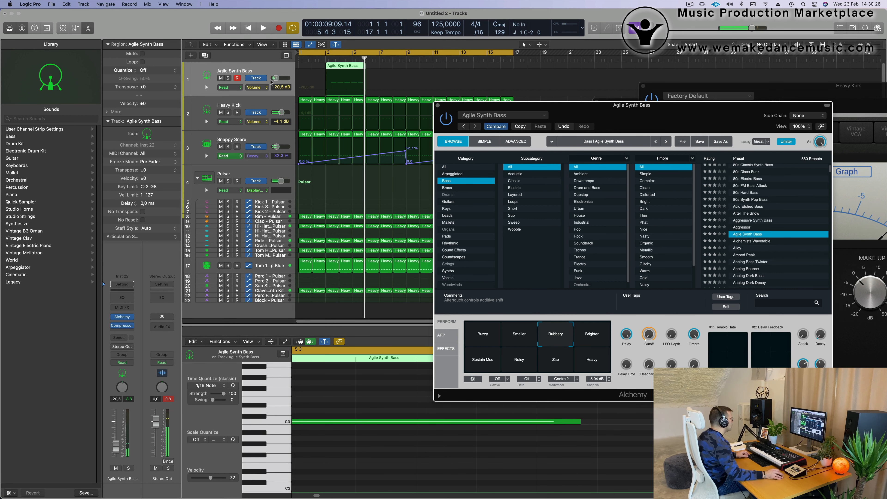
click(352, 67)
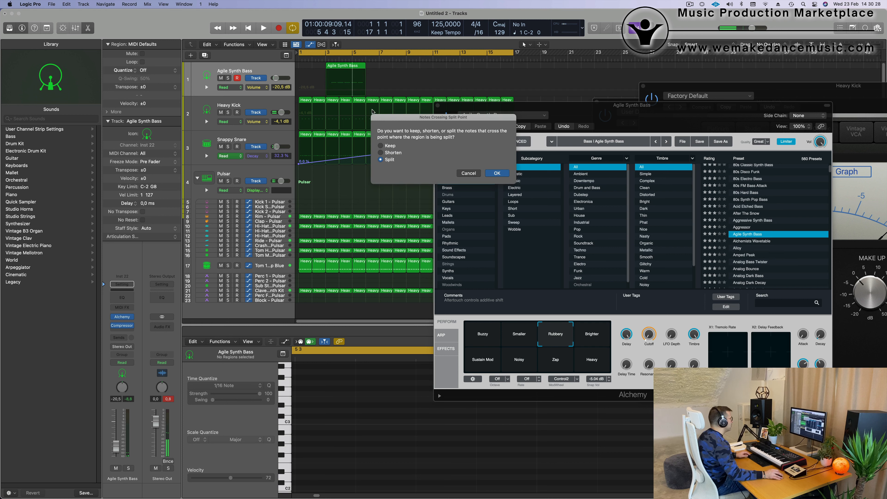
key(Return)
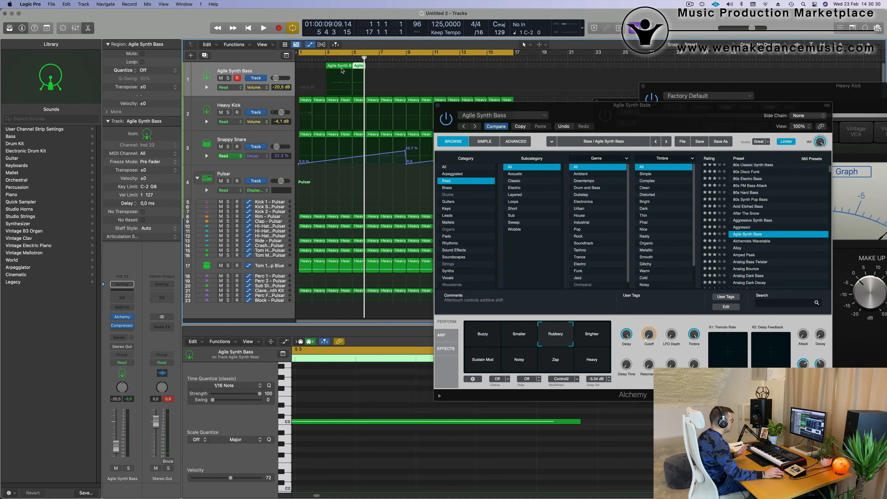
click(342, 69)
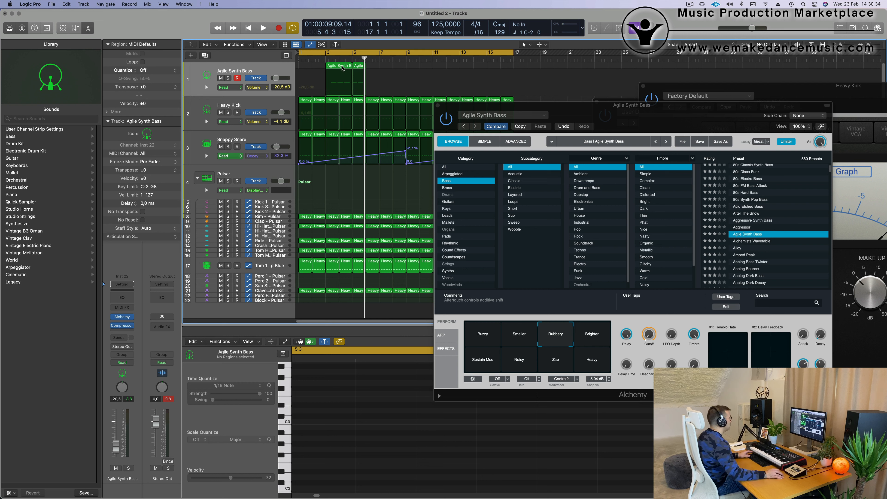
click(342, 68)
key(Delete)
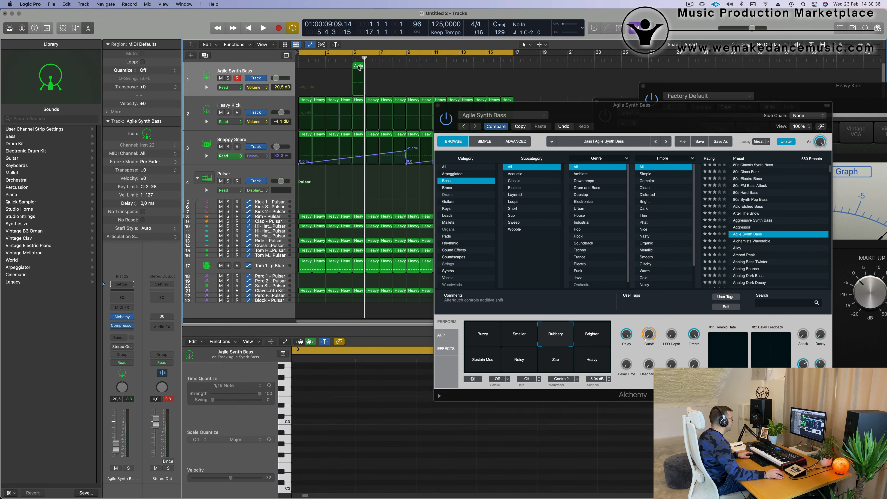
Step: Move the remaining Agile Synth Bass region to bar 1 and play it back with the drums
drag(359, 67, 293, 69)
key(space)
scroll(451, 459, down, 5)
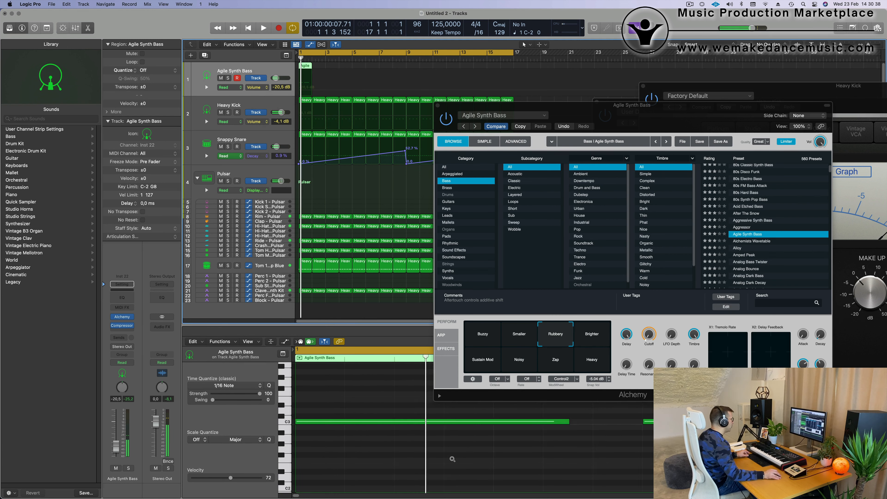
click(451, 463)
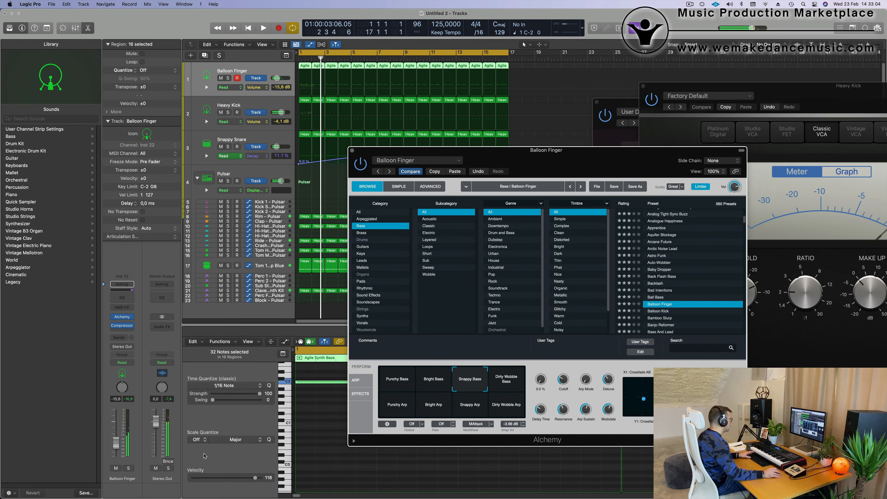
Step: Set the Balloon Finger track volume to -13.2 dB and switch its Compressor to the Platinum Digital model
drag(116, 441, 116, 441)
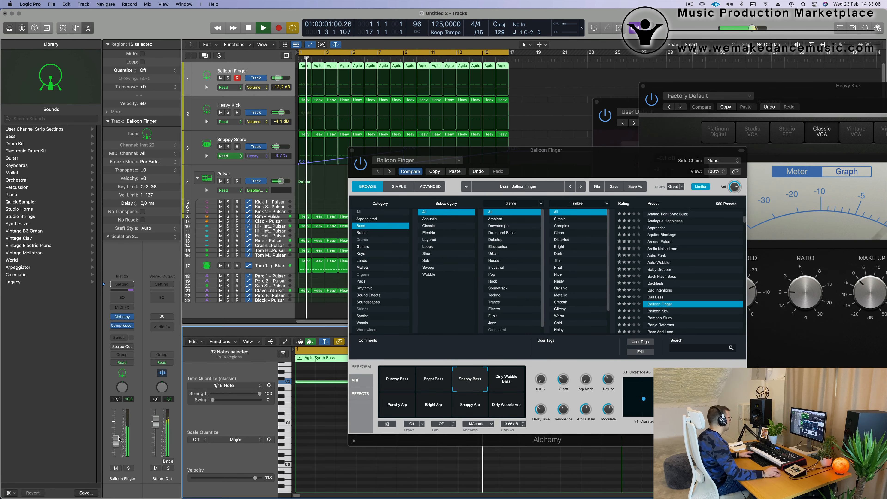
click(122, 328)
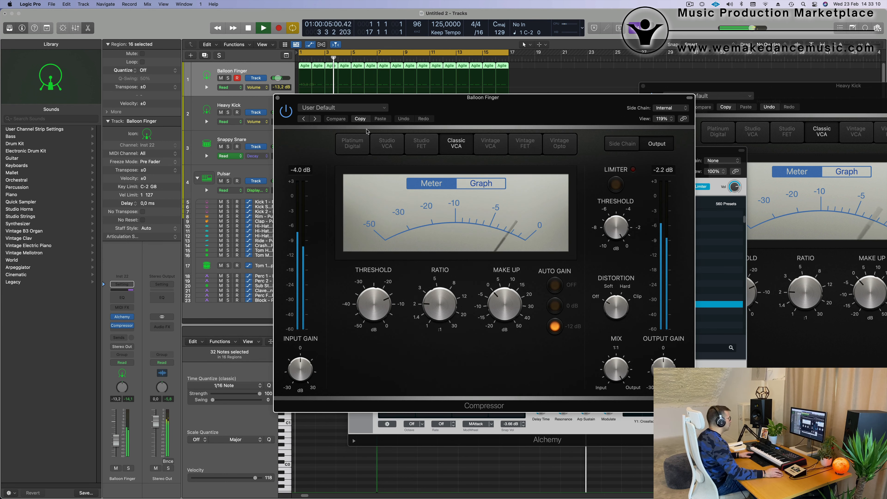
click(352, 143)
Step: Set the Balloon Finger compressor's side chain to Inst 1 after trying Inst 2, with a ratio of 4.1:1 and automatic release off
click(669, 108)
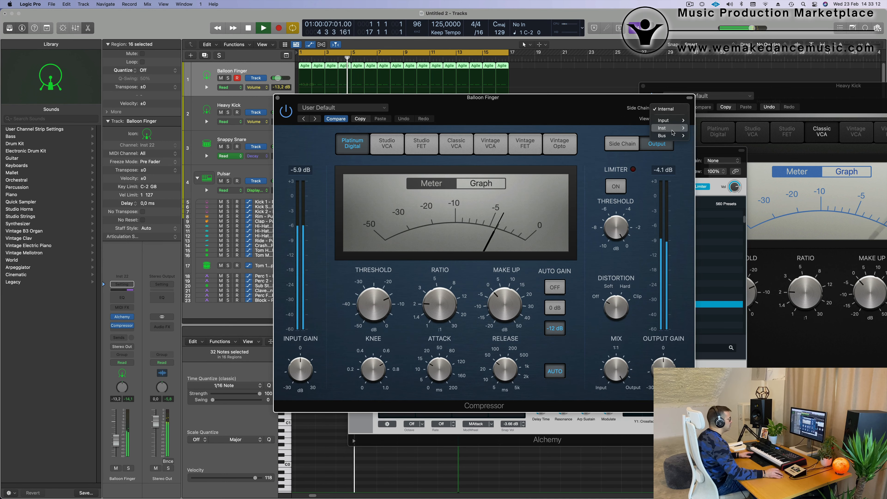
mouse_move(670, 128)
click(734, 137)
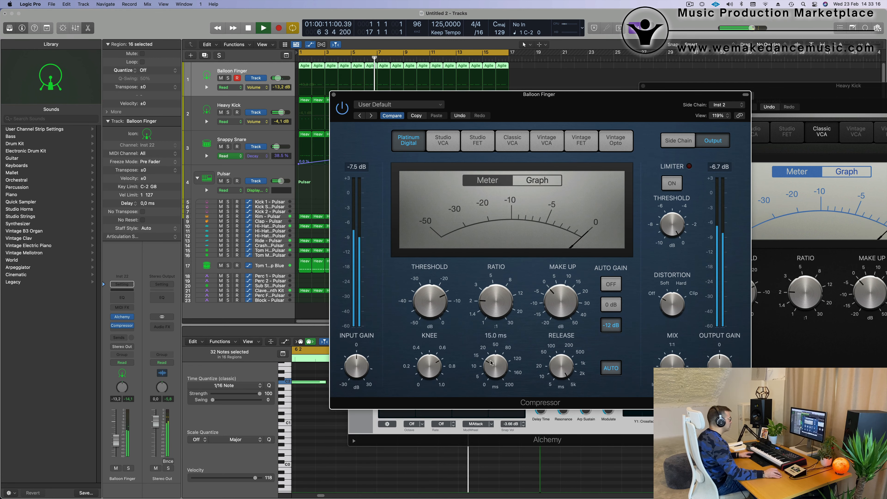
click(726, 105)
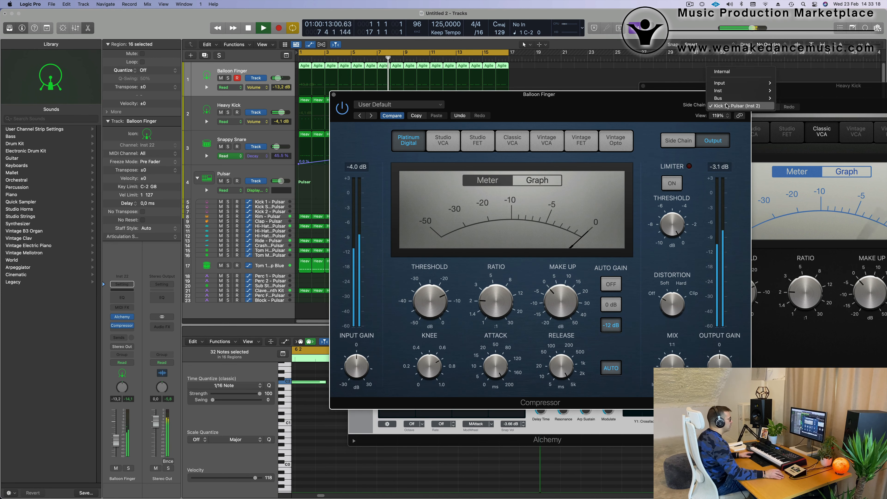
mouse_move(735, 98)
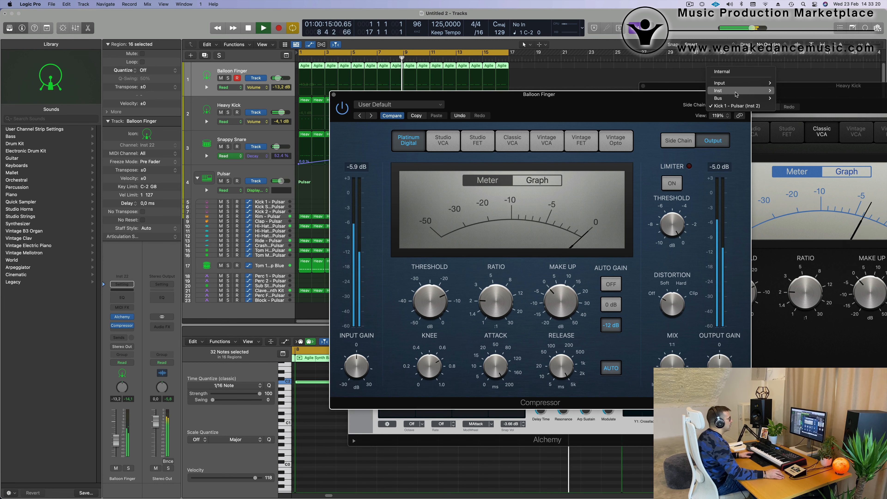
click(800, 91)
drag(617, 105, 643, 107)
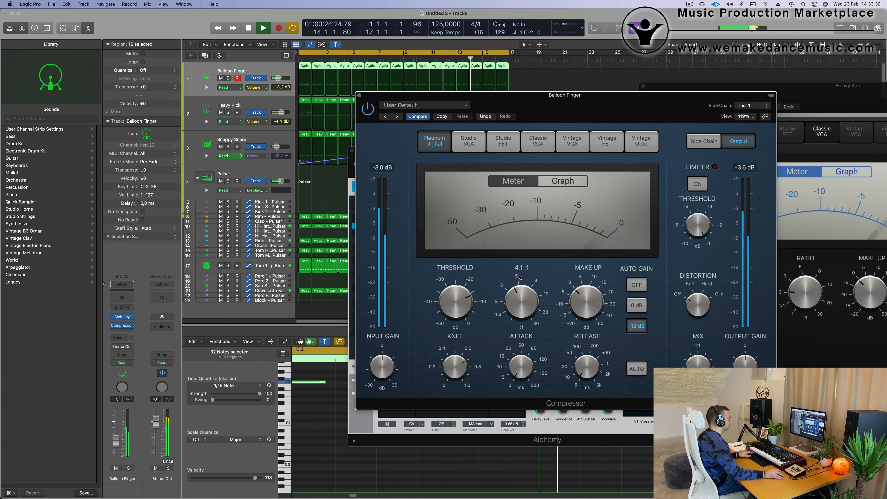
Step: Restart playback from bar 1 and lower the Balloon Finger track volume to -15.8 dB
key(Return)
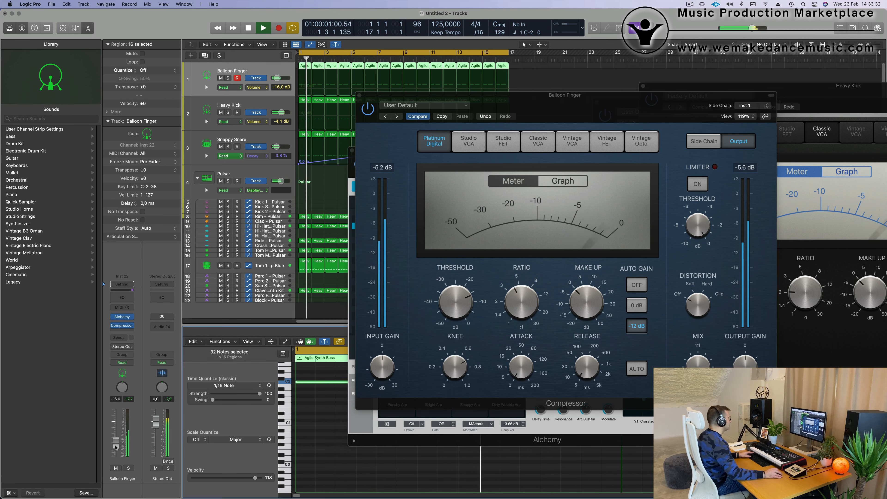
drag(115, 442, 116, 448)
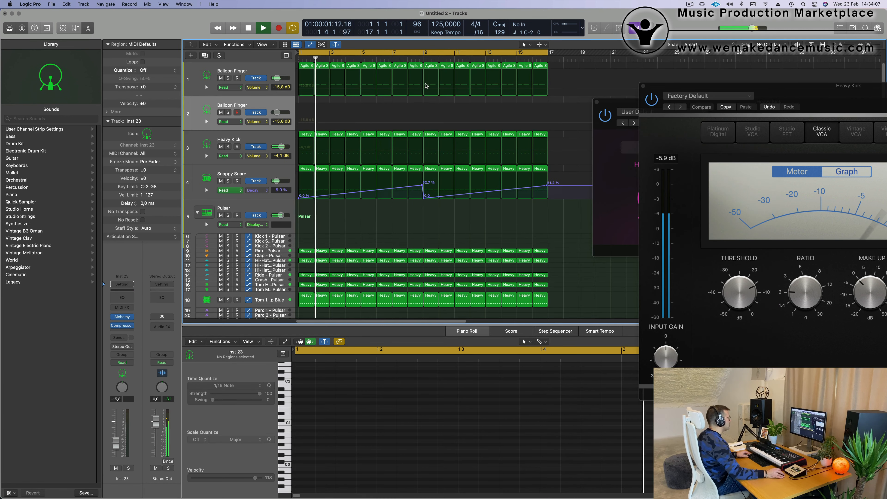
Step: Move the first Agile Synth Bass region to bar 1 of the duplicated Balloon Finger track and rework its notes into short hits
click(305, 67)
drag(303, 97, 303, 114)
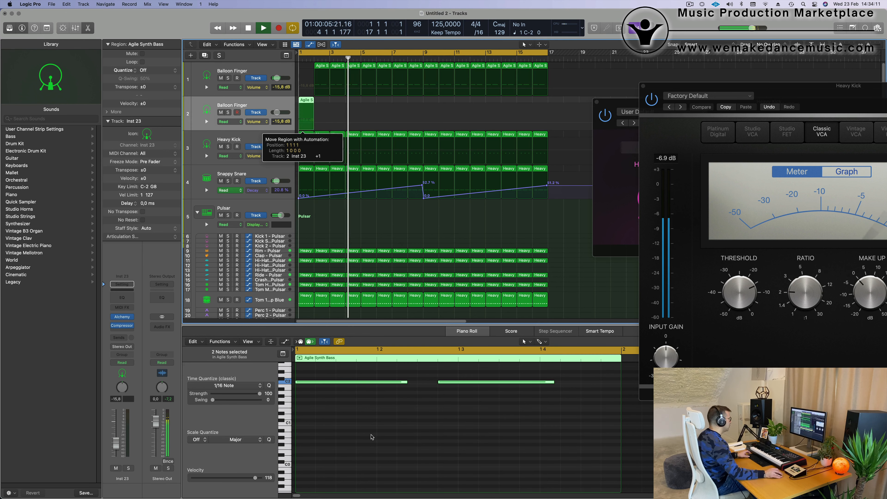
key(space)
scroll(369, 431, up, 2)
drag(328, 408, 539, 442)
drag(500, 419, 274, 440)
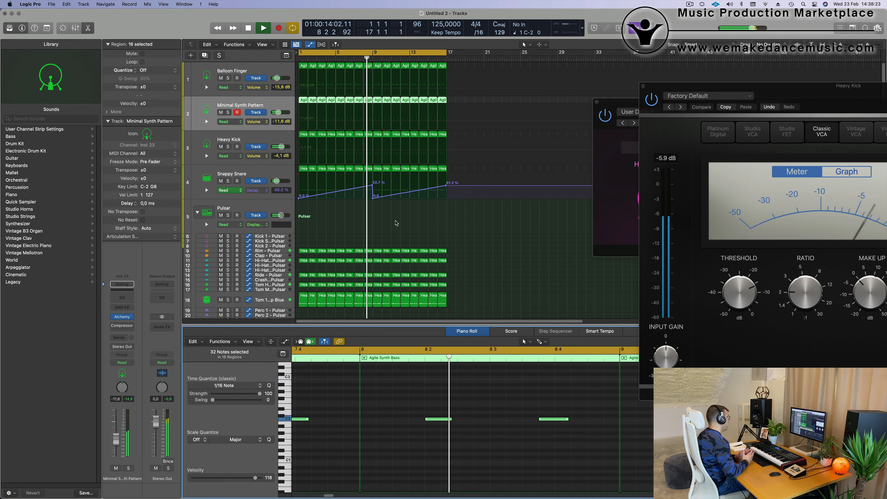
click(365, 230)
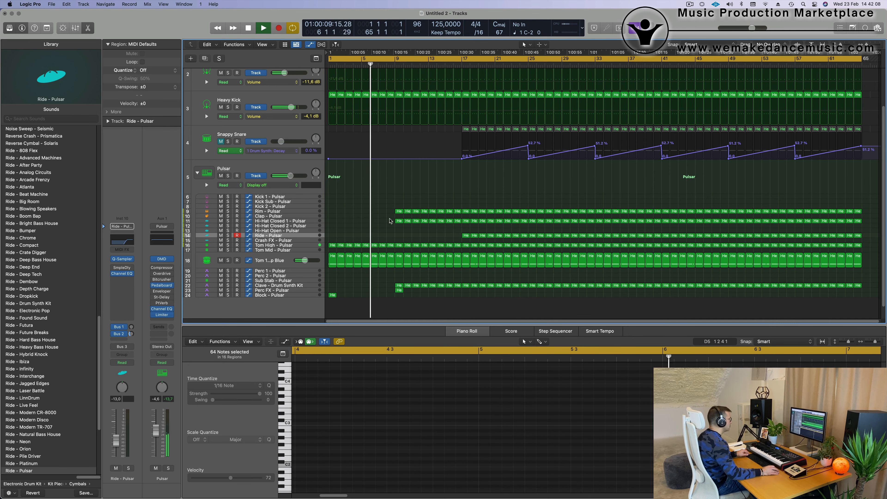
Step: Delete the Rim regions before bar 25 and the Ride, Tom High and Tom 1 - Deep Blue regions from bar 17 to bar 21
drag(412, 207, 461, 213)
key(Delete)
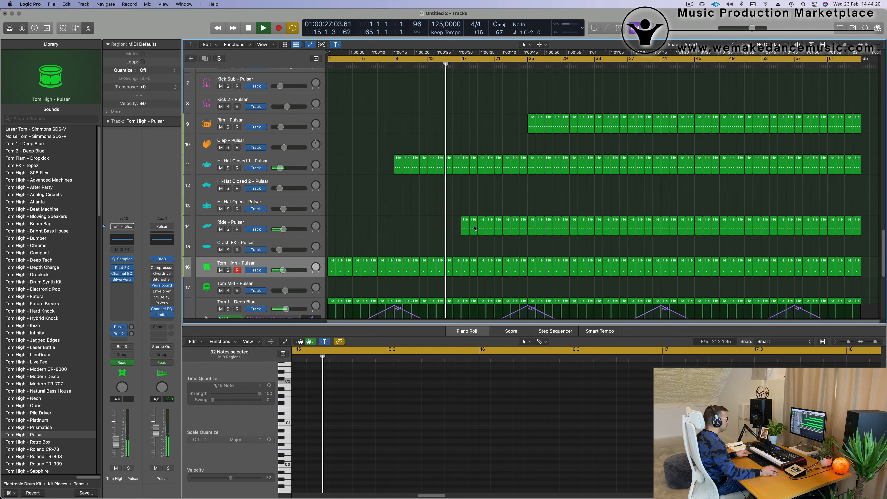
scroll(475, 227, down, 5)
drag(461, 110, 488, 217)
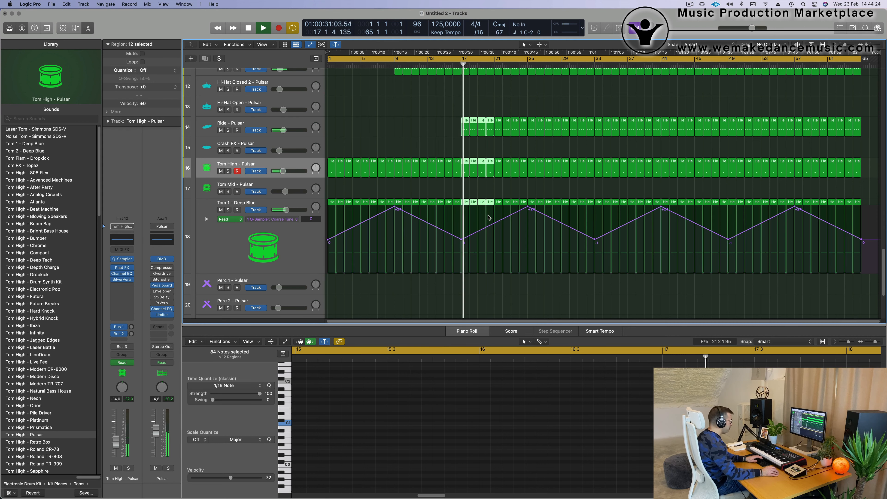
key(Delete)
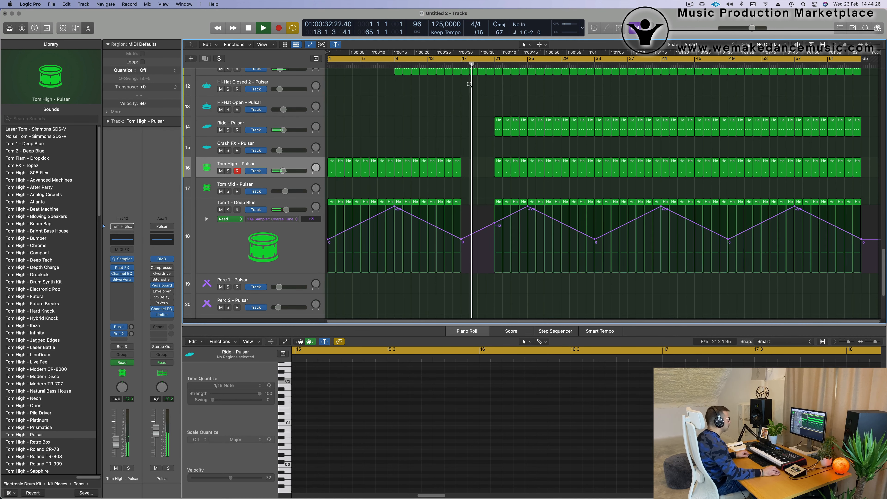
click(453, 65)
scroll(471, 165, up, 5)
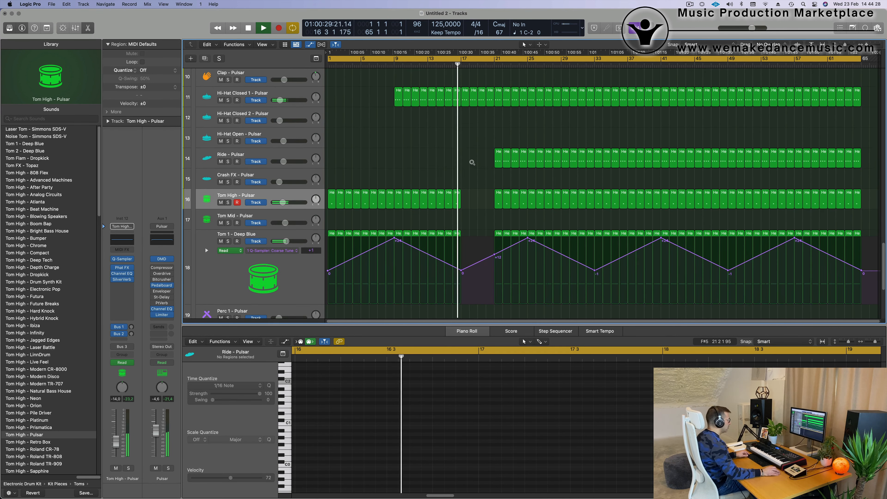
Step: Copy the Block - Pulsar region from bar 1 to bar 17 on the same track
scroll(475, 180, down, 5)
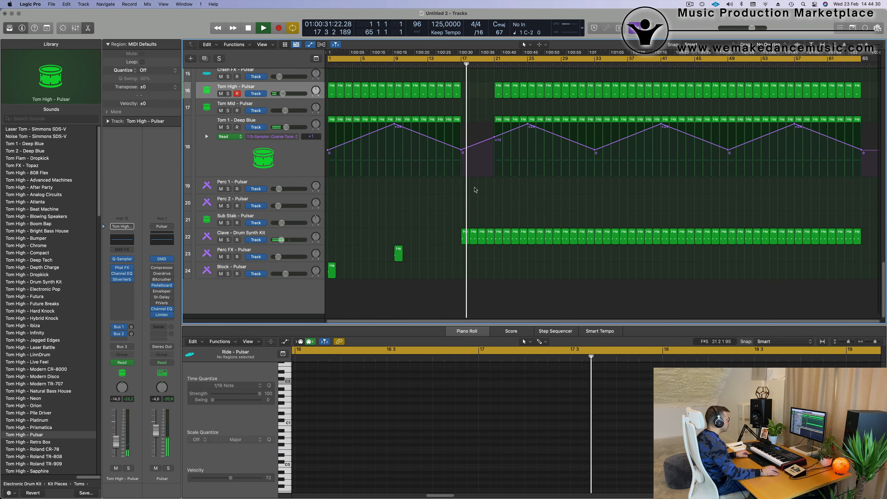
click(331, 277)
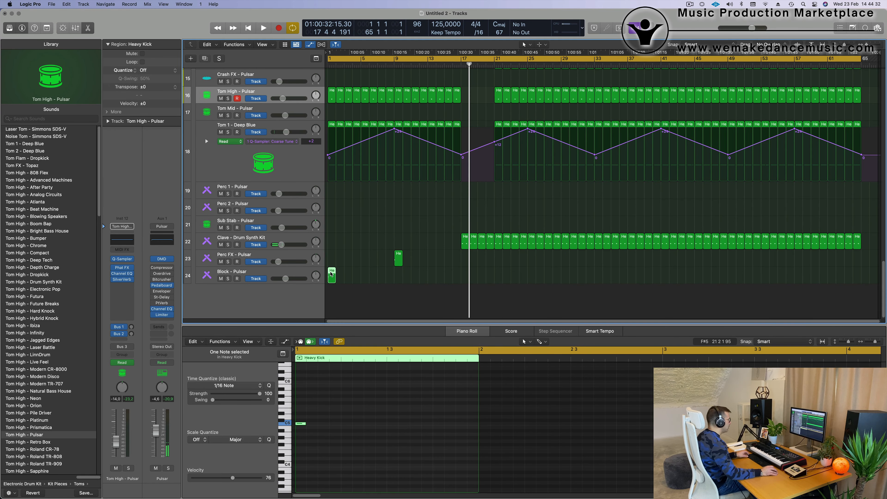
drag(331, 274, 465, 274)
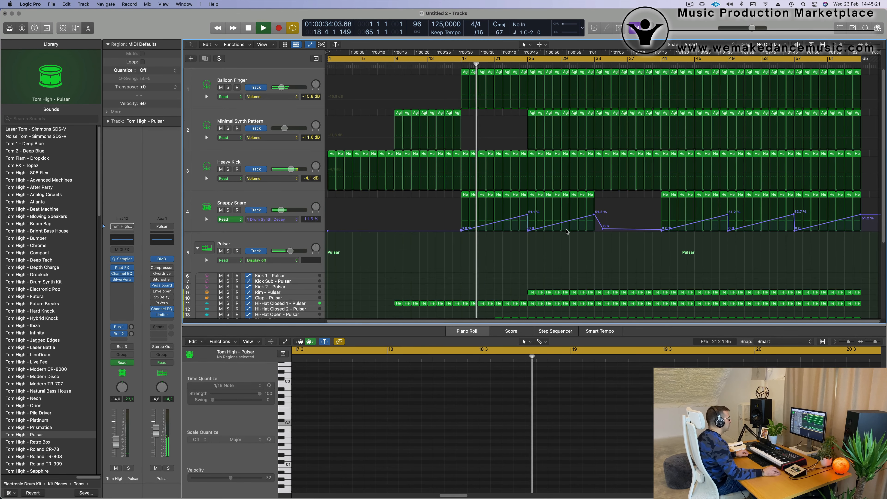
scroll(566, 231, down, 10)
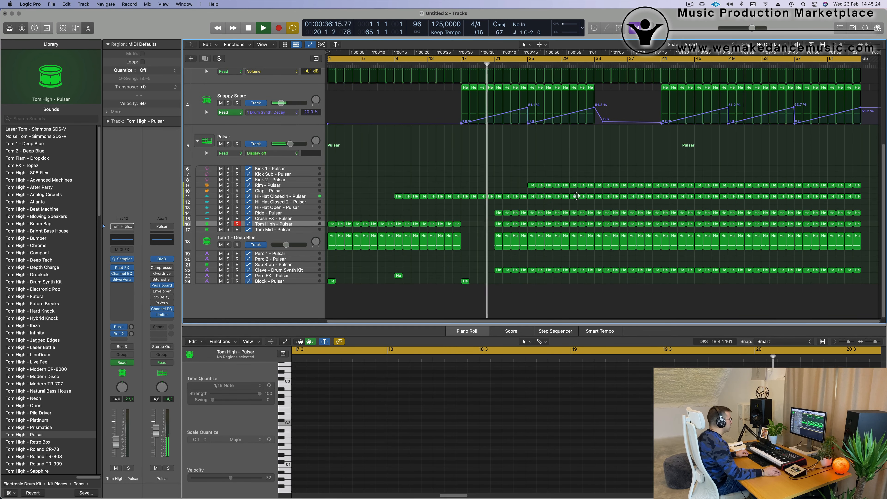
scroll(535, 210, up, 2)
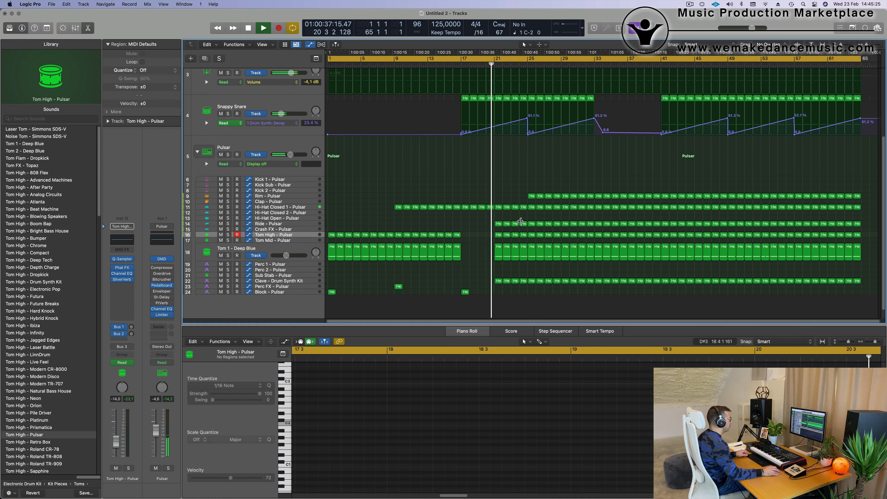
drag(495, 219, 506, 256)
click(490, 221)
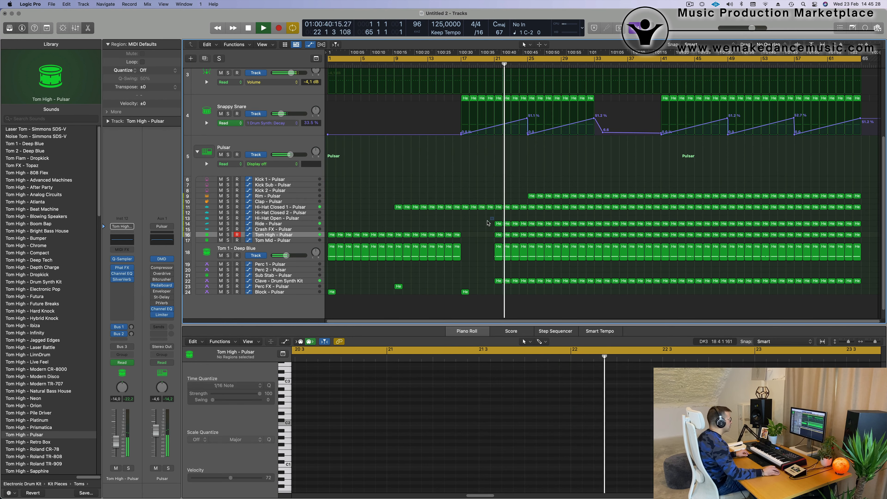
Step: Cut out the last beat of bar 24 across all tracks and replay the transition into bar 25 from about bar 23
scroll(489, 223, up, 5)
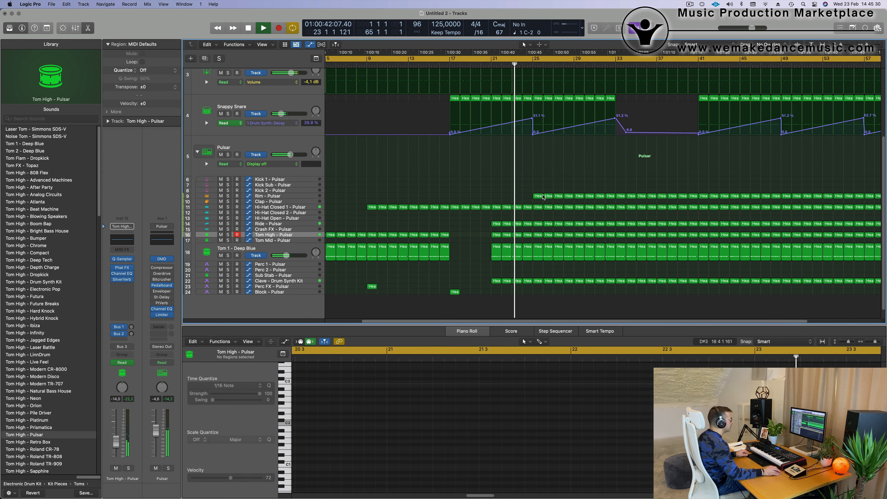
scroll(539, 220, up, 5)
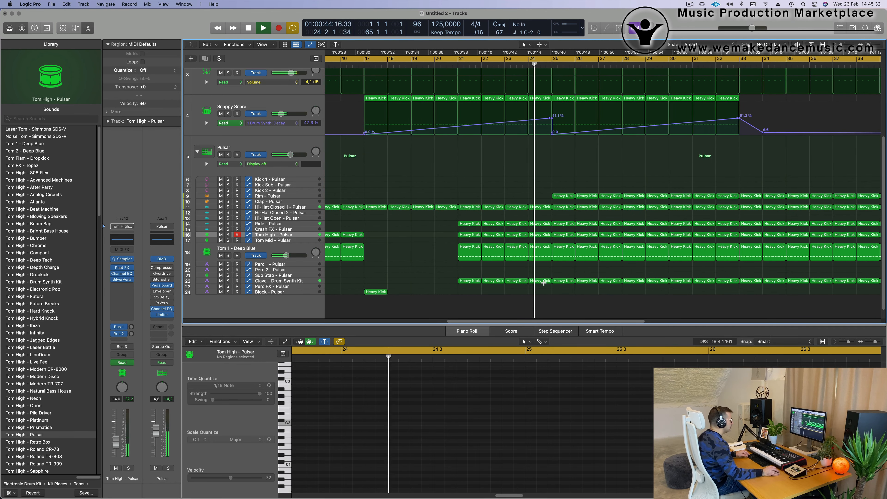
drag(548, 282, 552, 76)
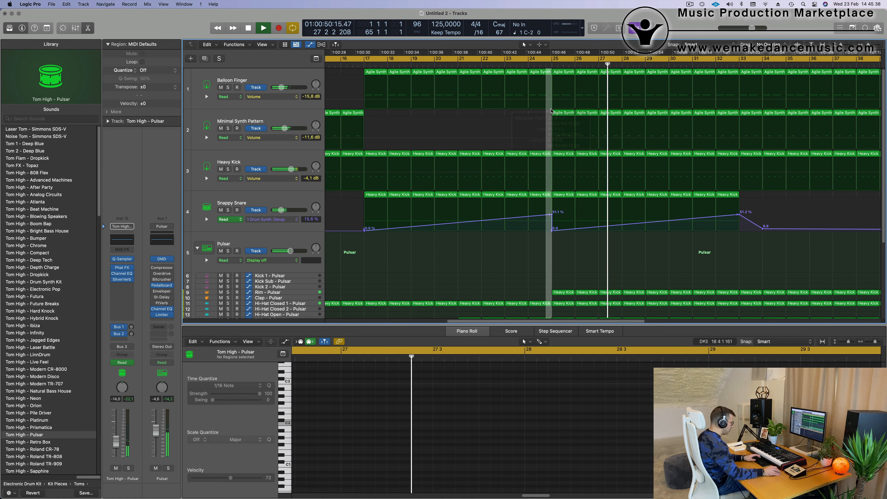
key(Delete)
key(Return)
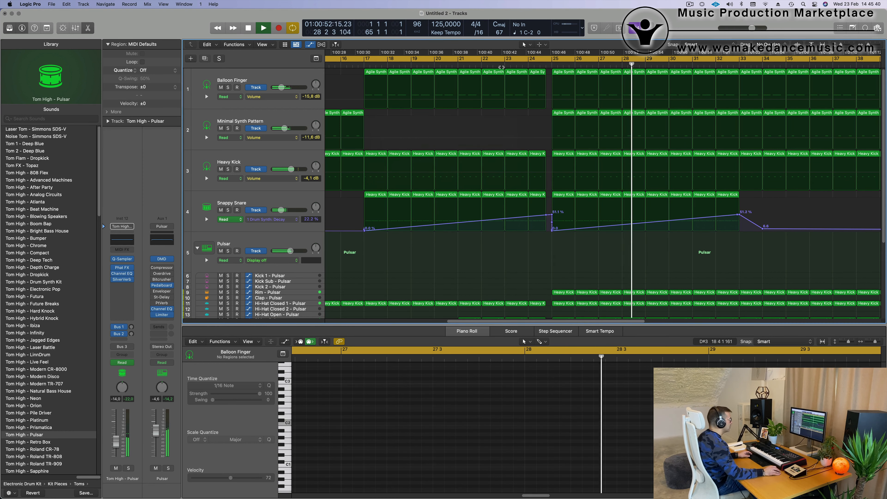
click(501, 67)
scroll(479, 251, down, 5)
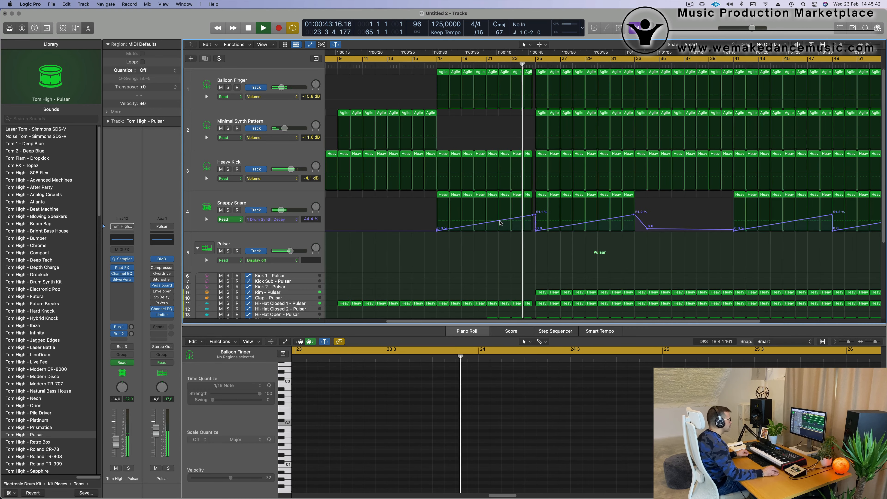
scroll(479, 251, down, 3)
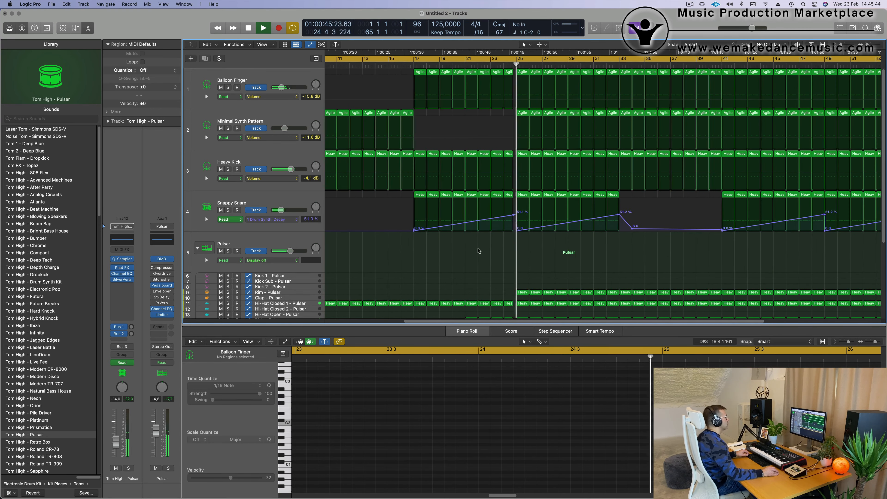